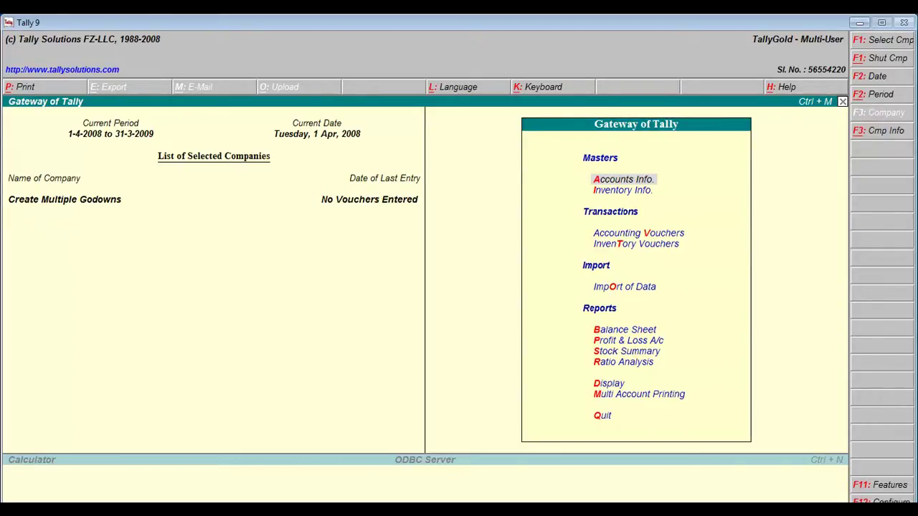
Step: Set Maintain Multiple Godowns to Yes in the company's inventory features
key(F11)
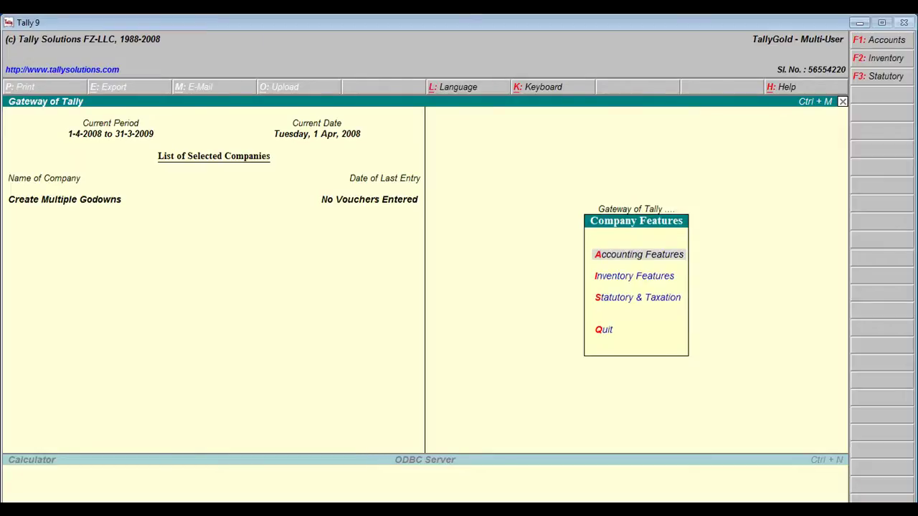
key(Down)
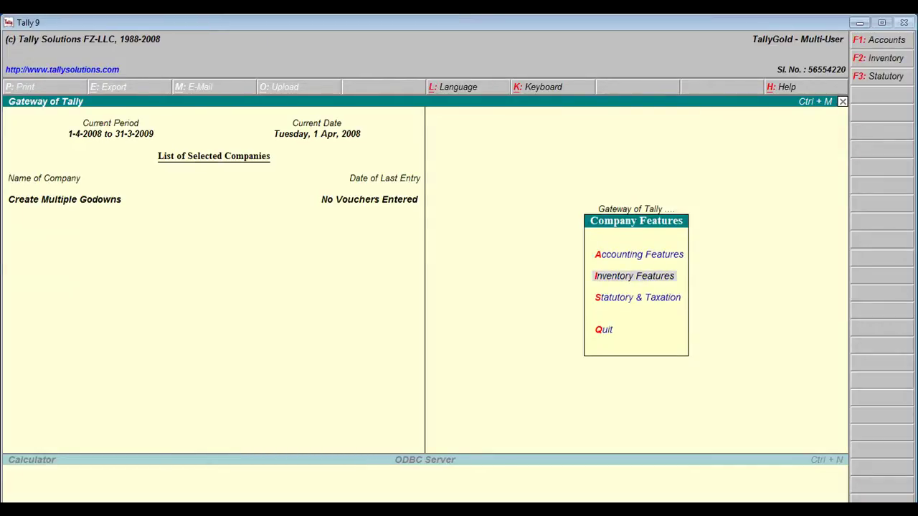
key(Return)
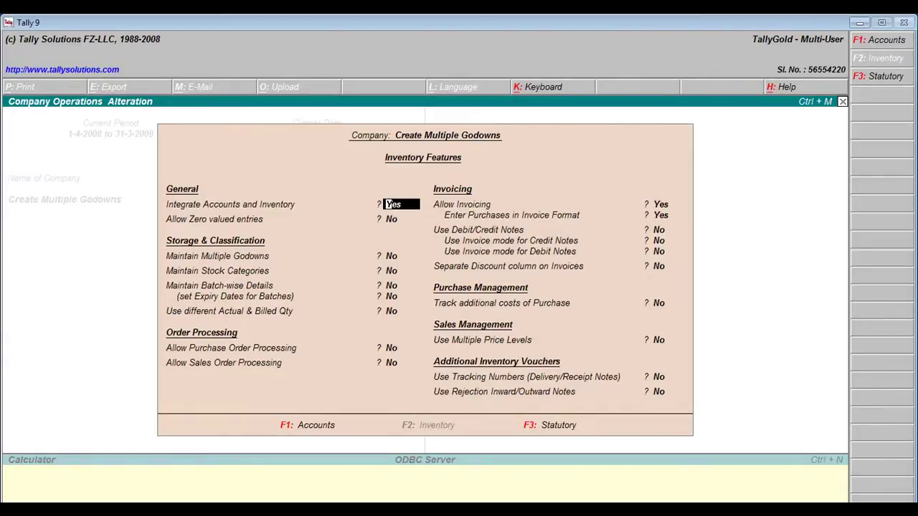
key(Return)
key(Return)
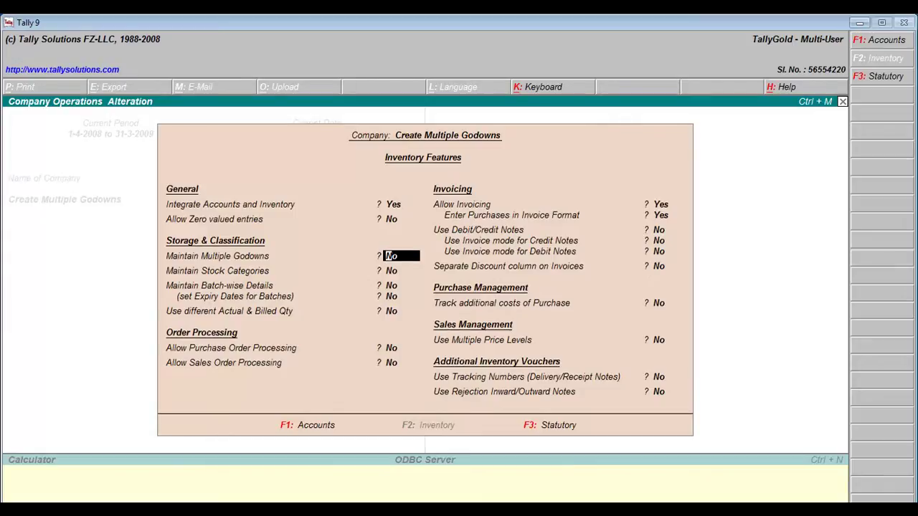
key(y)
key(Return)
Step: Leave the remaining inventory features as they are, save them and return to the Gateway of Tally
key(Return)
key(Return)
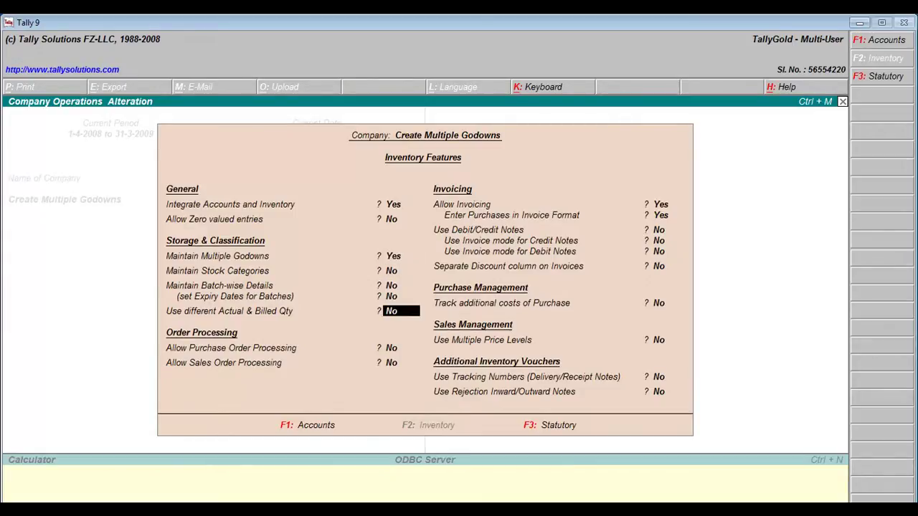
key(Return)
key(Return)
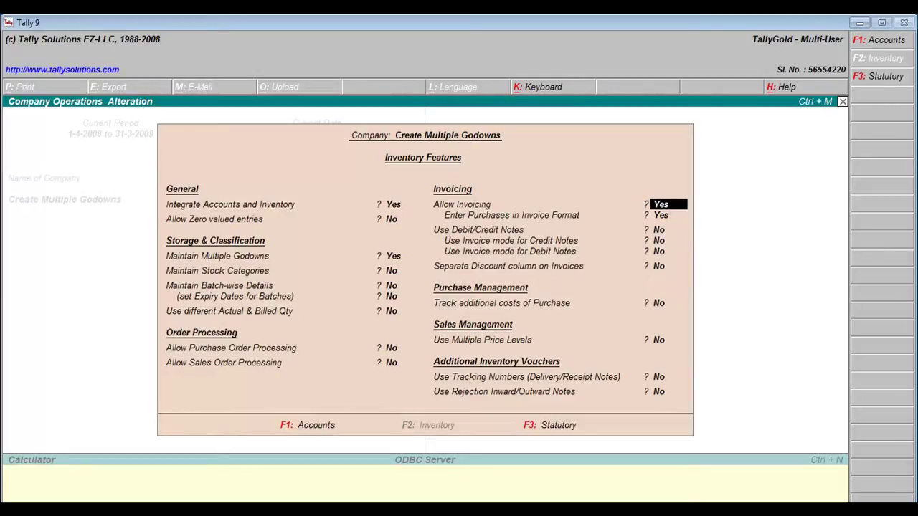
key(Return)
key(Return)
key(Return)
key(Return)
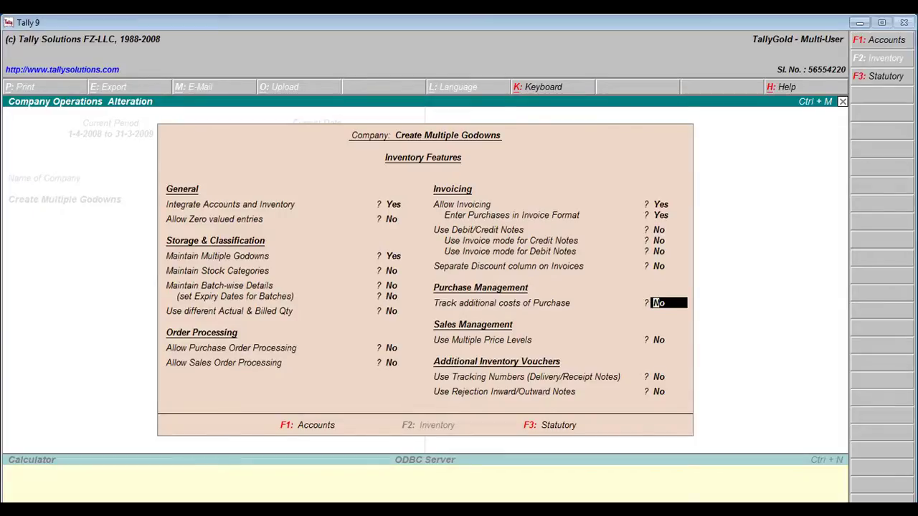
key(ctrl+a)
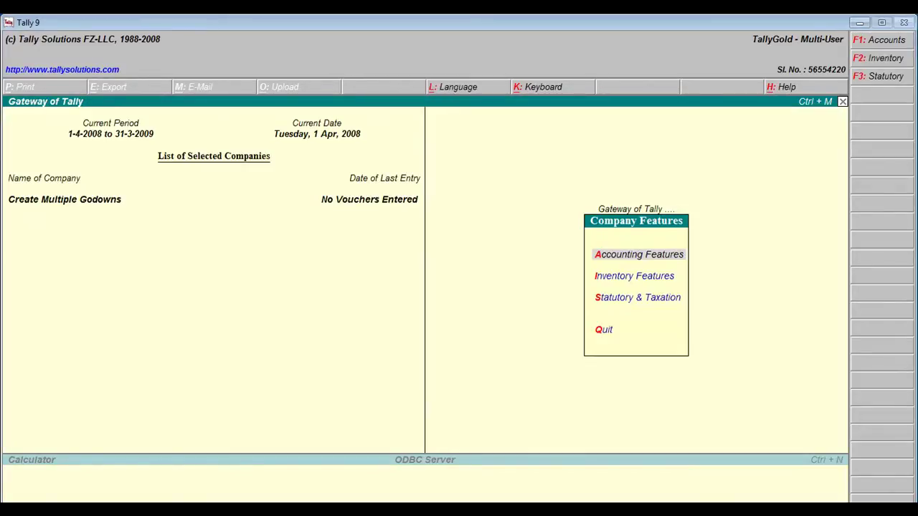
key(Escape)
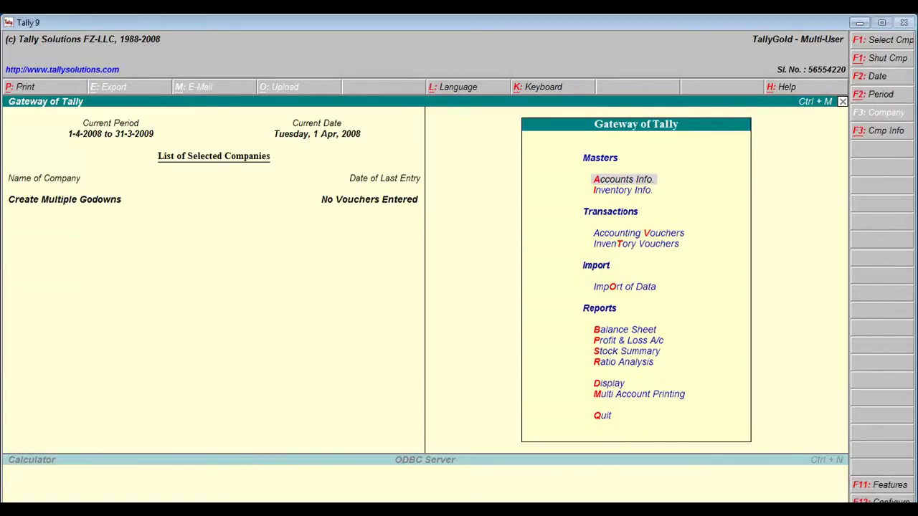
Step: Create a single godown named Shop under Primary in the inventory masters
key(Down)
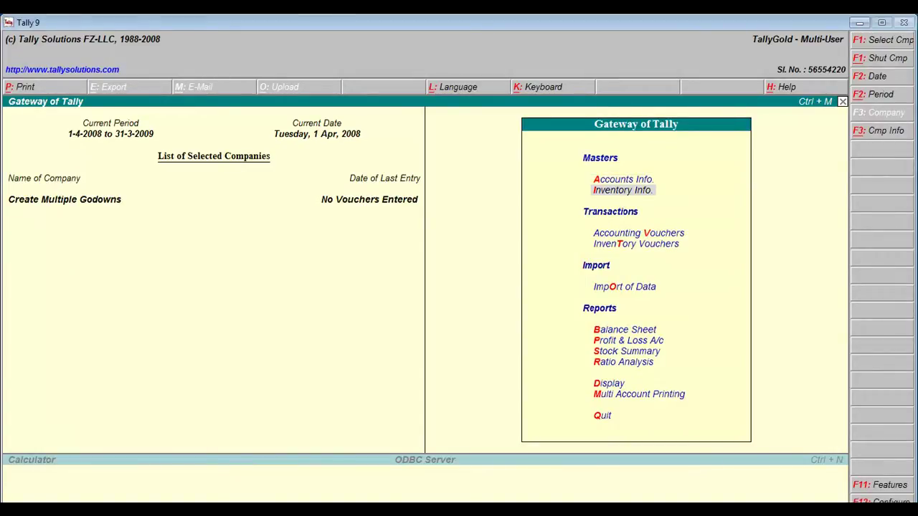
key(Return)
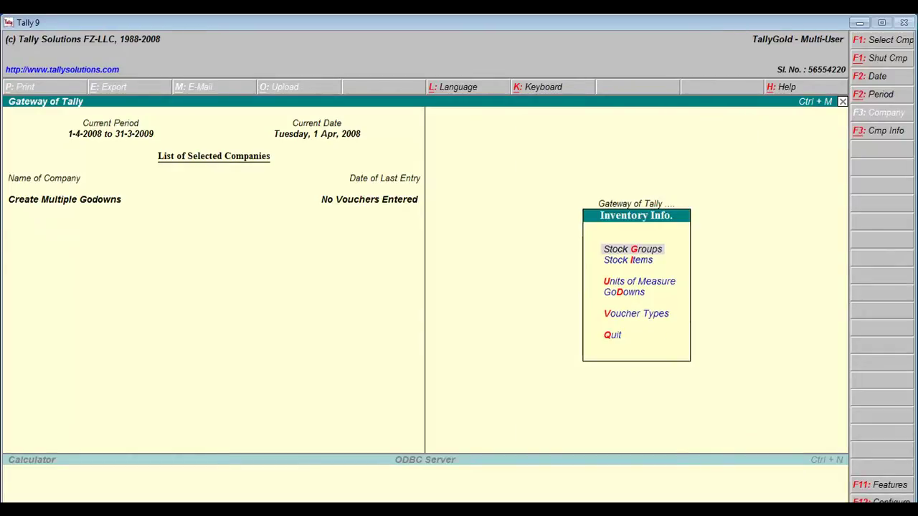
key(Down)
key(Down)
key(Down)
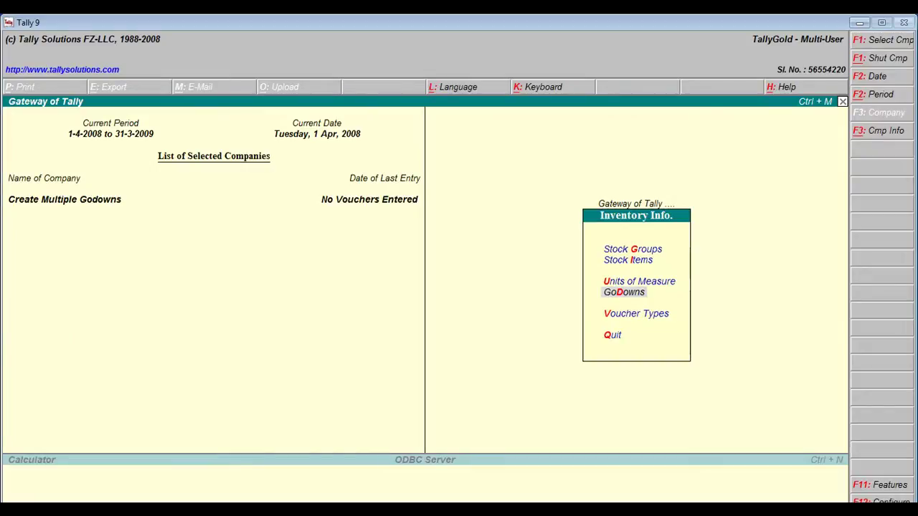
key(Return)
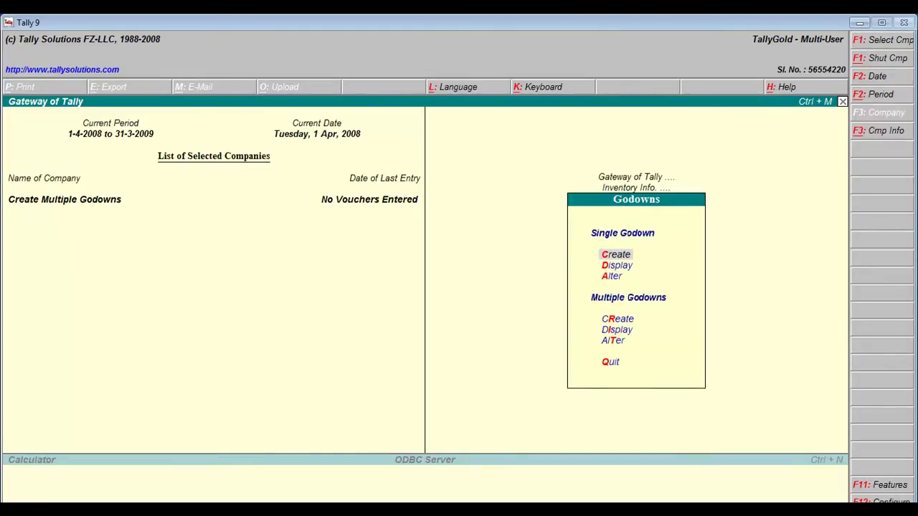
key(Return)
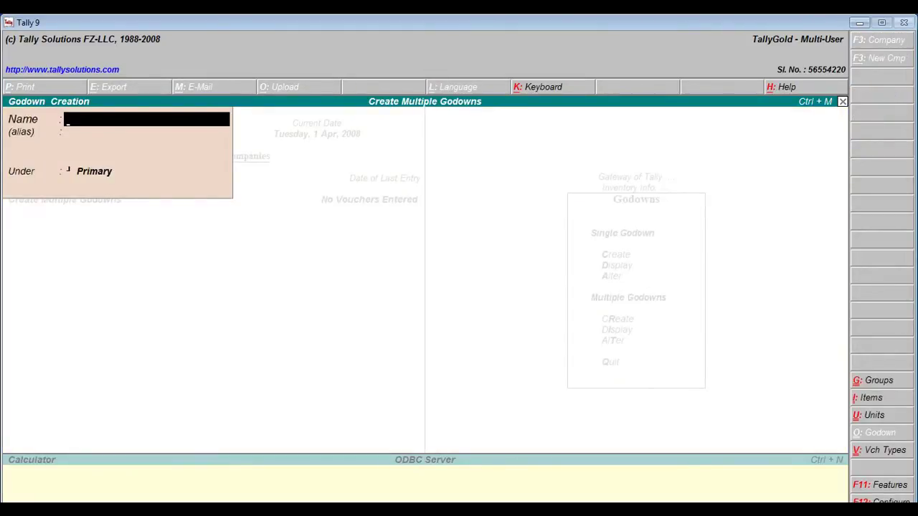
text(Shop)
key(Return)
key(Return)
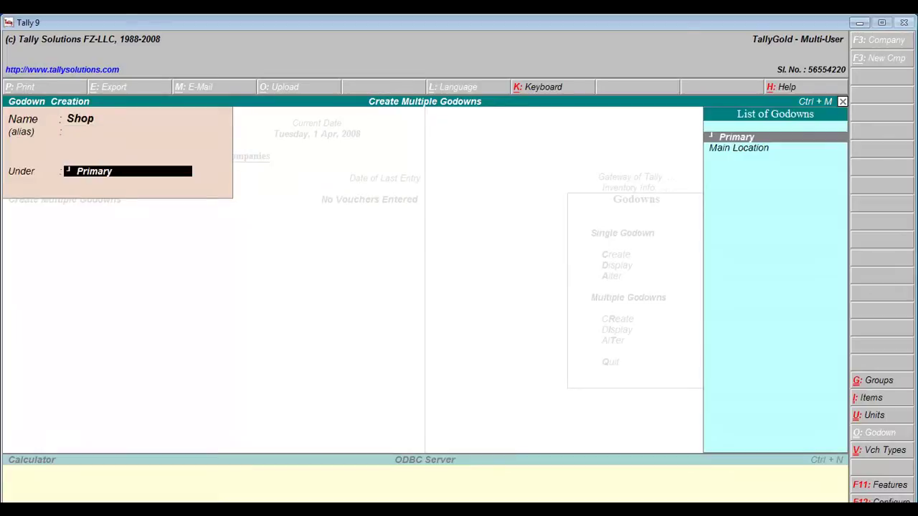
key(Return)
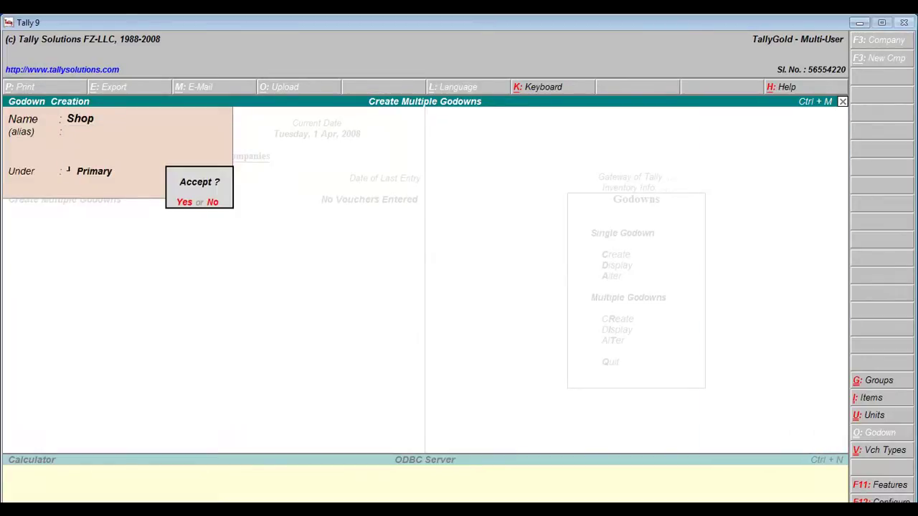
key(Return)
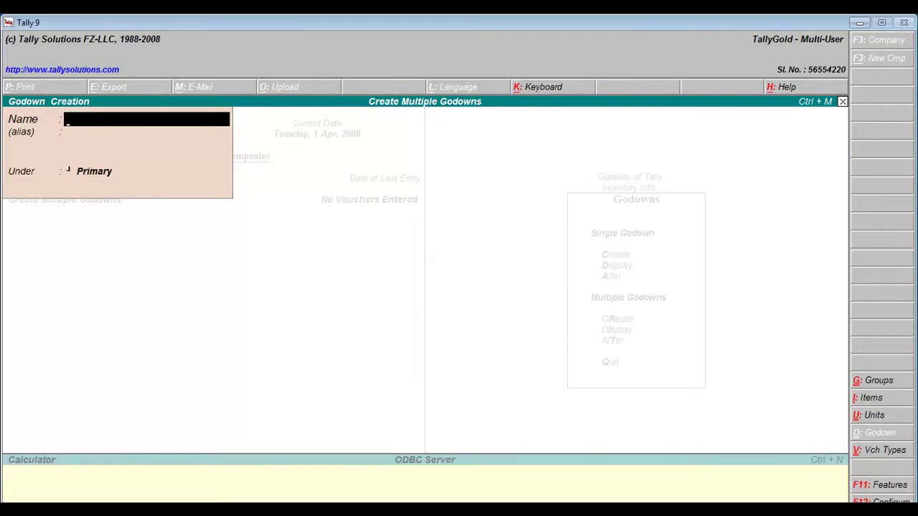
Step: Create another godown named Dadar under Primary, without an alias
text(Dadar)
key(Return)
key(Return)
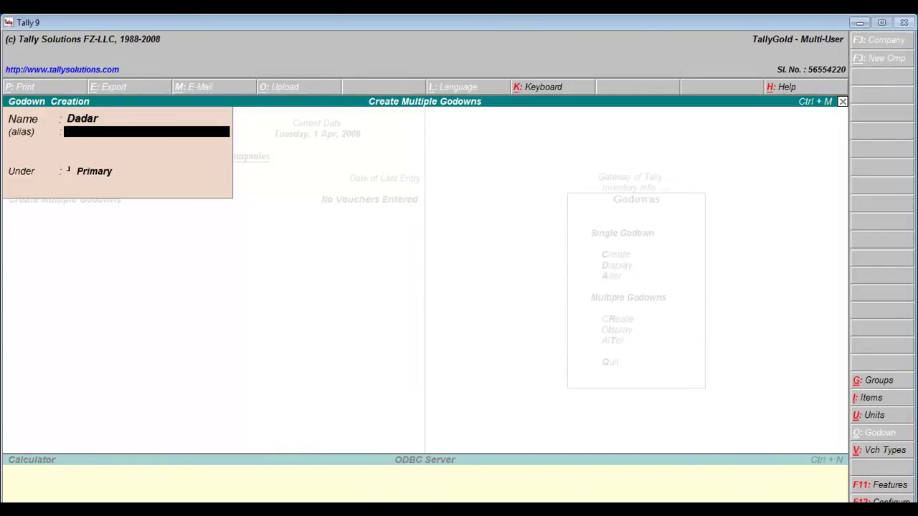
key(Return)
key(Return)
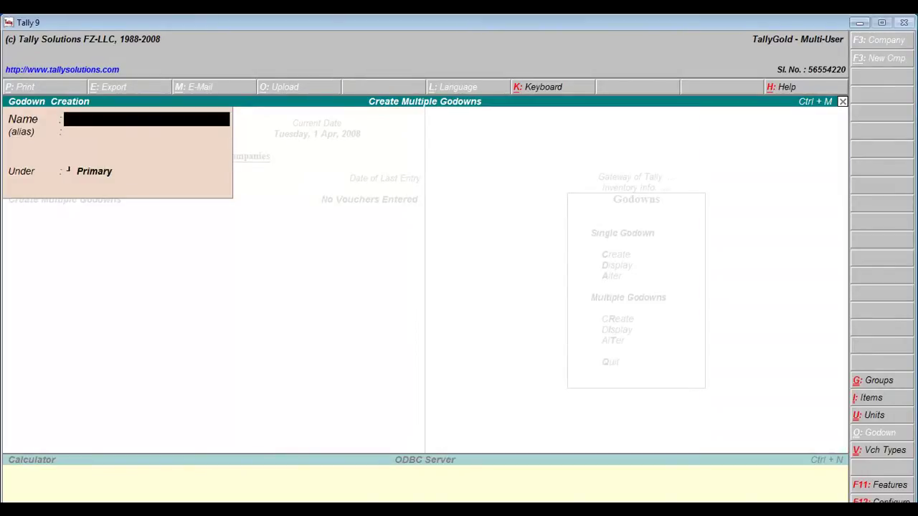
Step: Create a godown named Paper Factory under Primary, without an alias
text(Paper Factory)
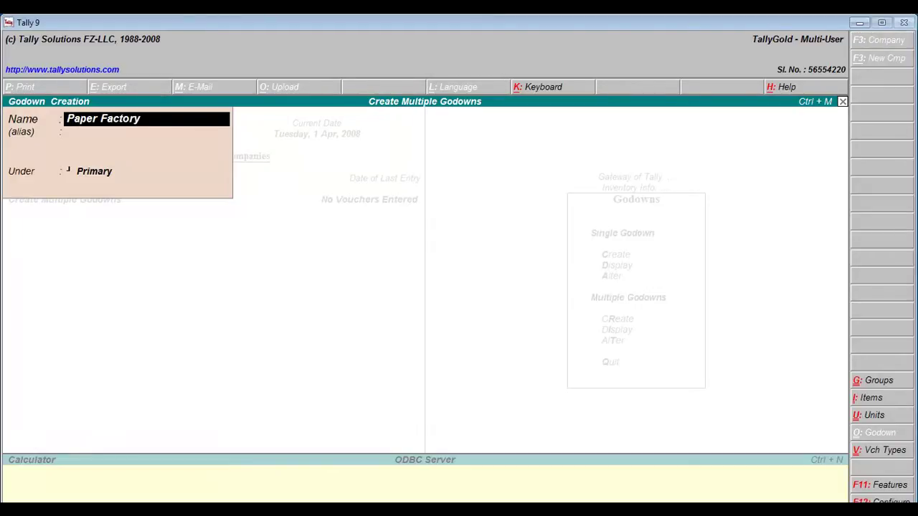
key(Return)
key(Return)
key(Return)
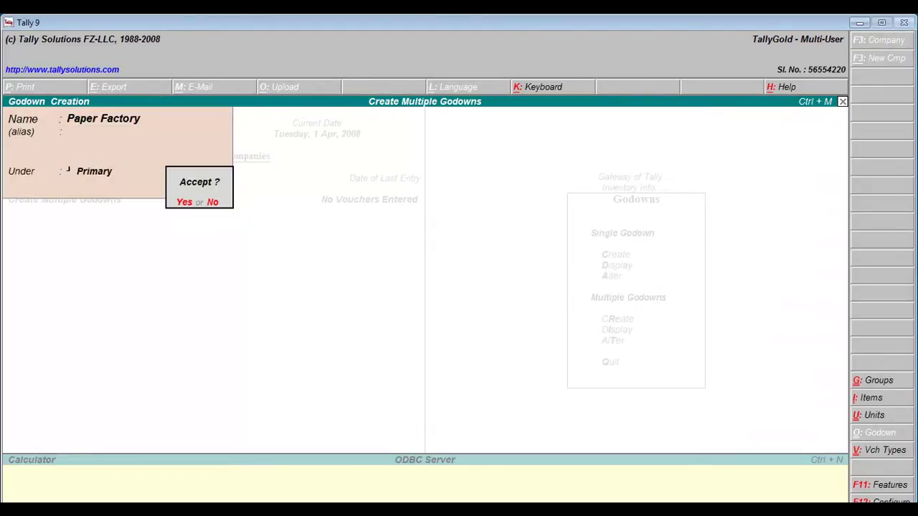
key(Return)
Step: Create a godown named Shivaji Park under Primary, quit godown creation and return to the Gateway of Tally
text(S)
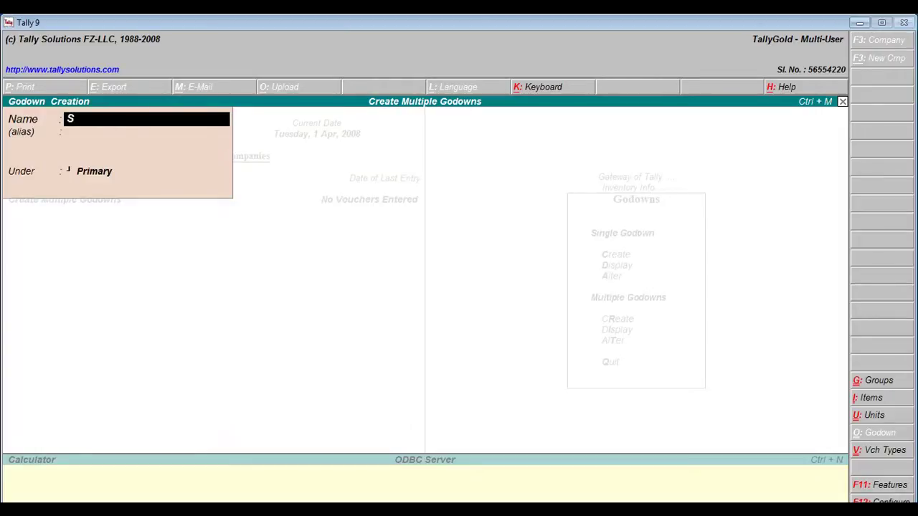
text(hivaji Park)
key(Return)
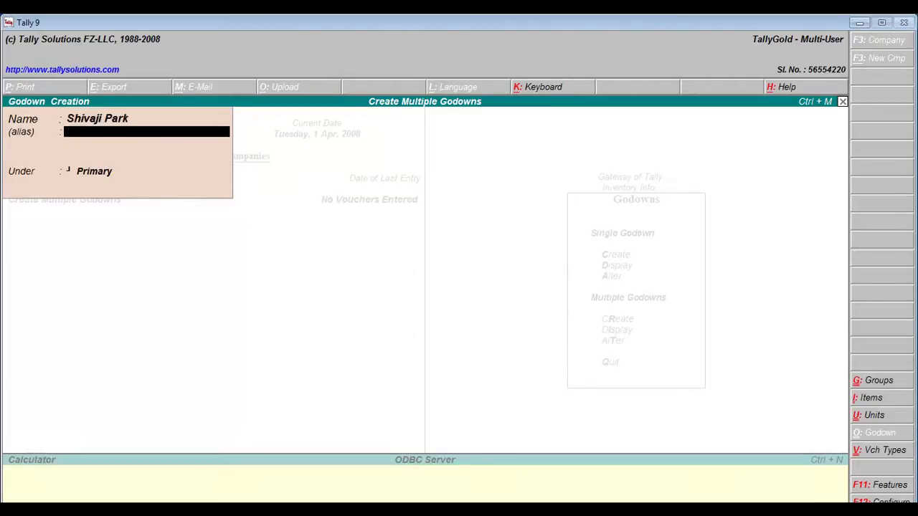
key(Return)
key(Return)
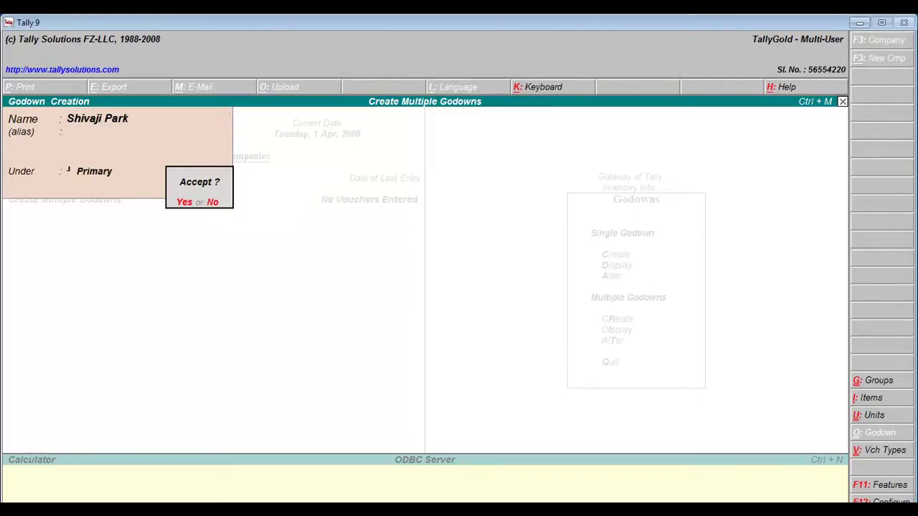
key(Return)
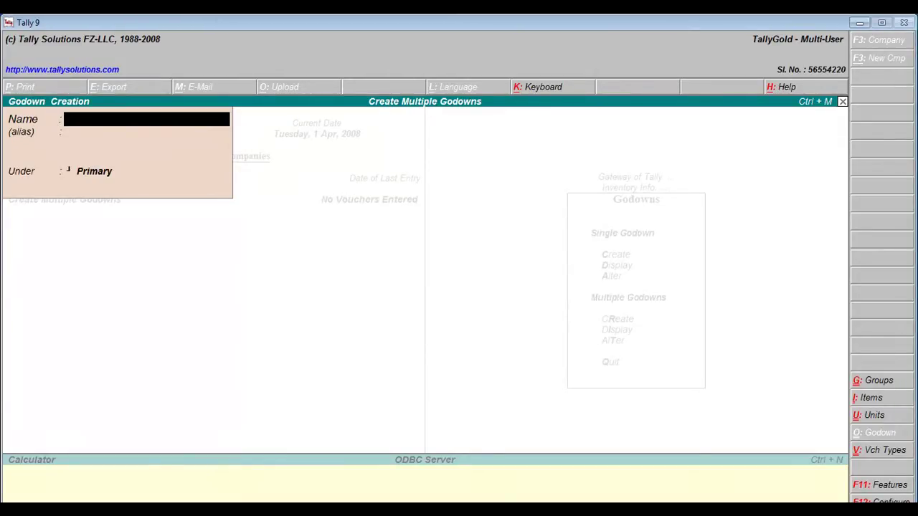
key(Escape)
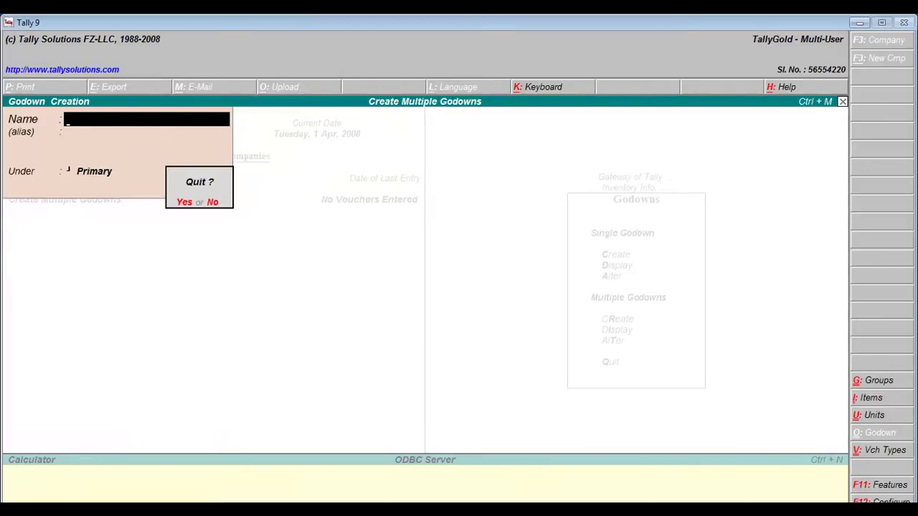
key(y)
key(Escape)
key(Escape)
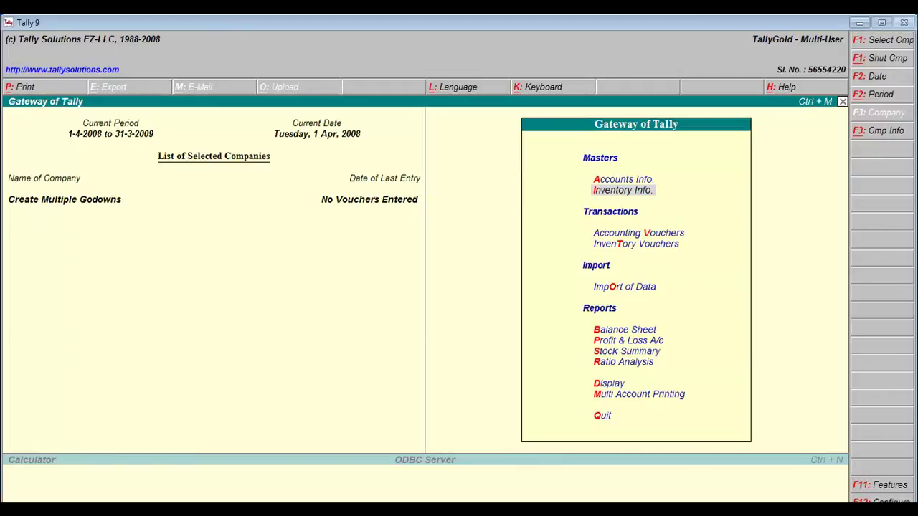
Step: Start a purchase voucher with Kj Paper Ltd. as the party account and Purchase as the purchase ledger
key(Down)
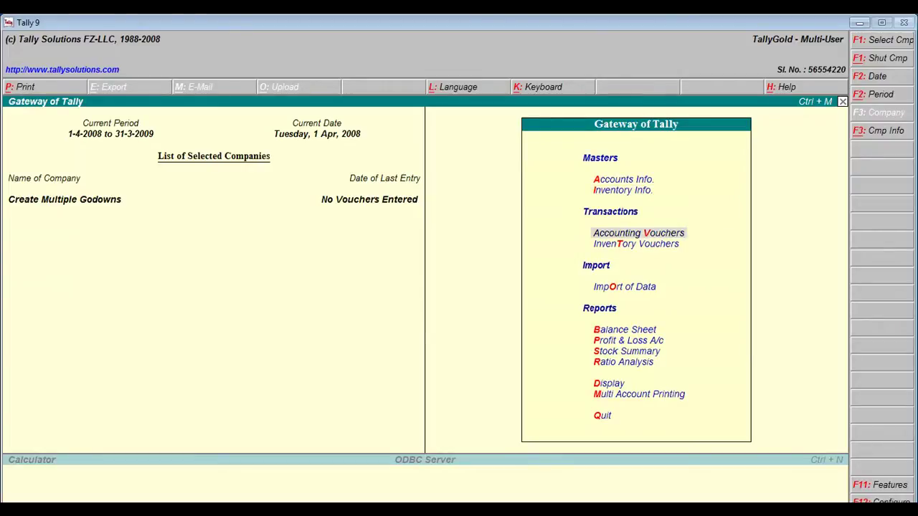
key(Return)
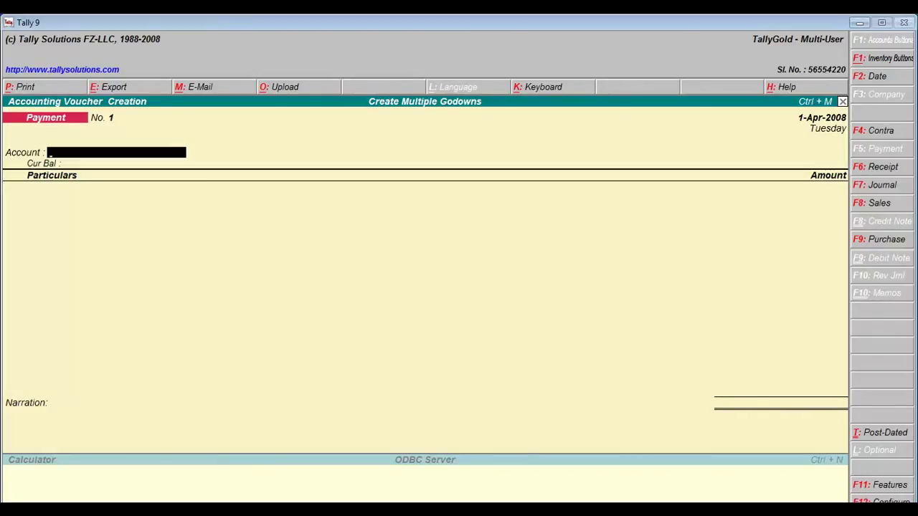
key(F9)
key(Return)
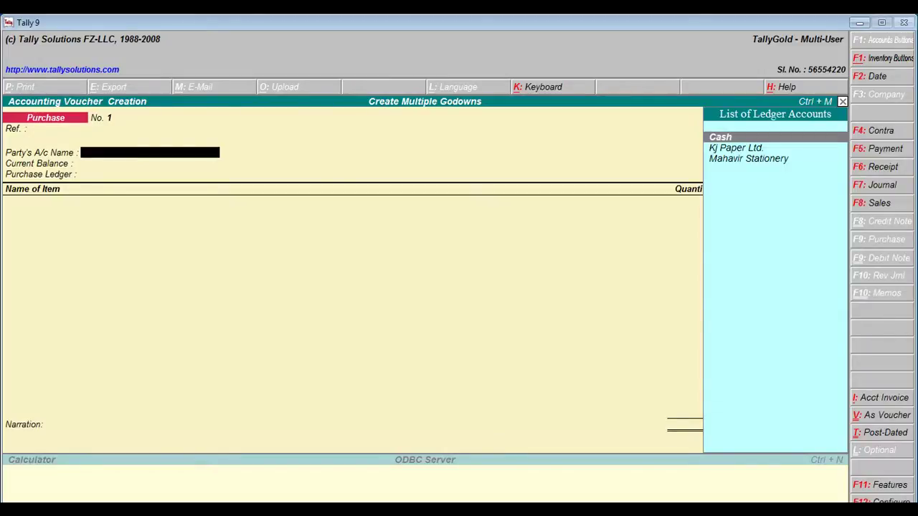
key(Down)
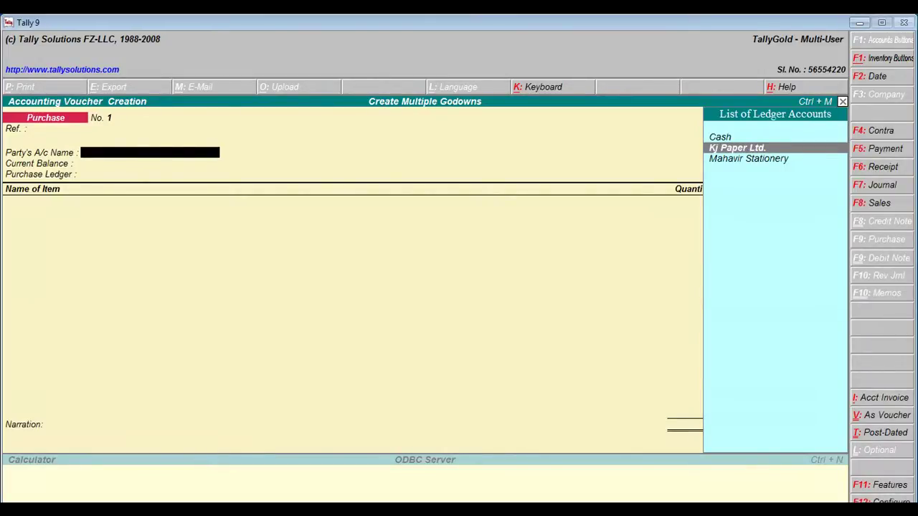
key(Return)
key(Return)
key(Return)
key(Return)
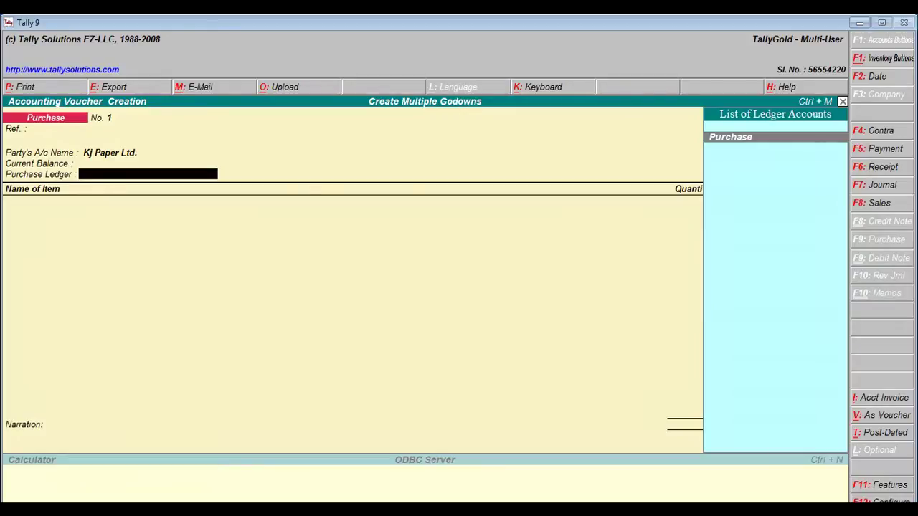
key(Return)
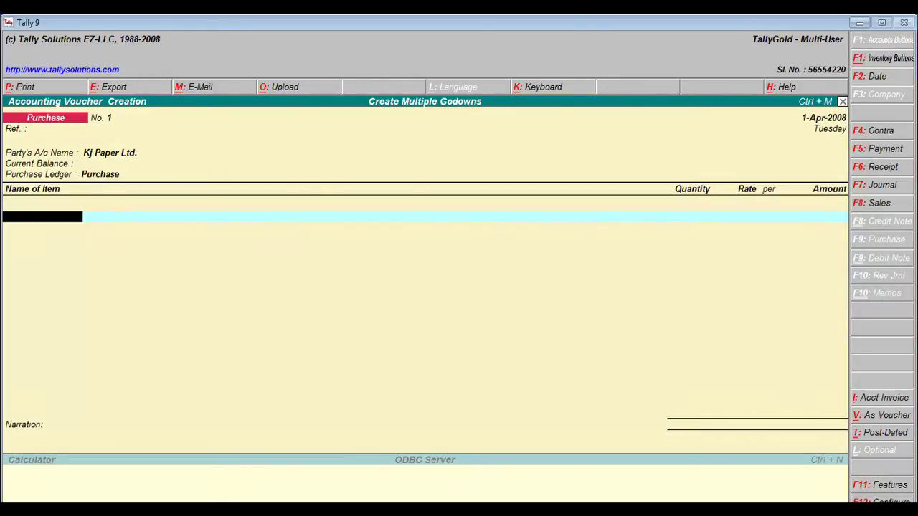
Step: Add 100 Gsm A4 Size Paper as the first item of the purchase voucher
text(1)
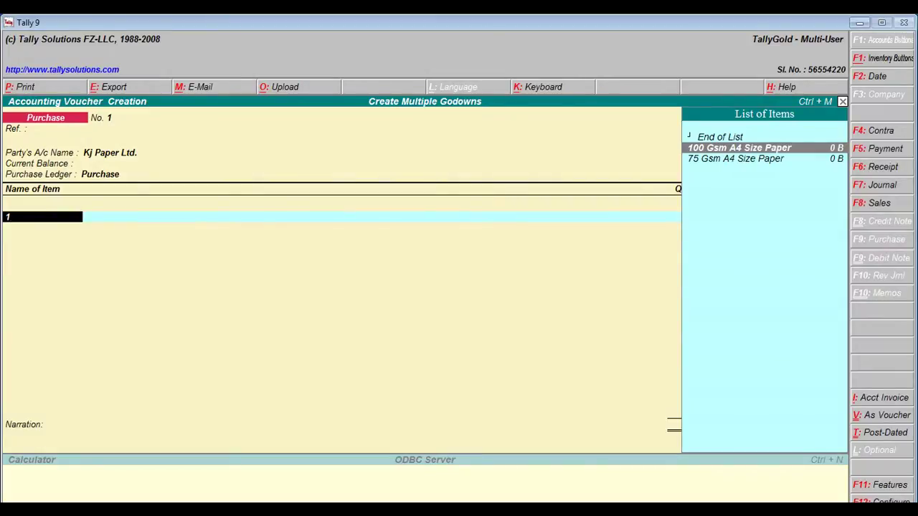
key(Return)
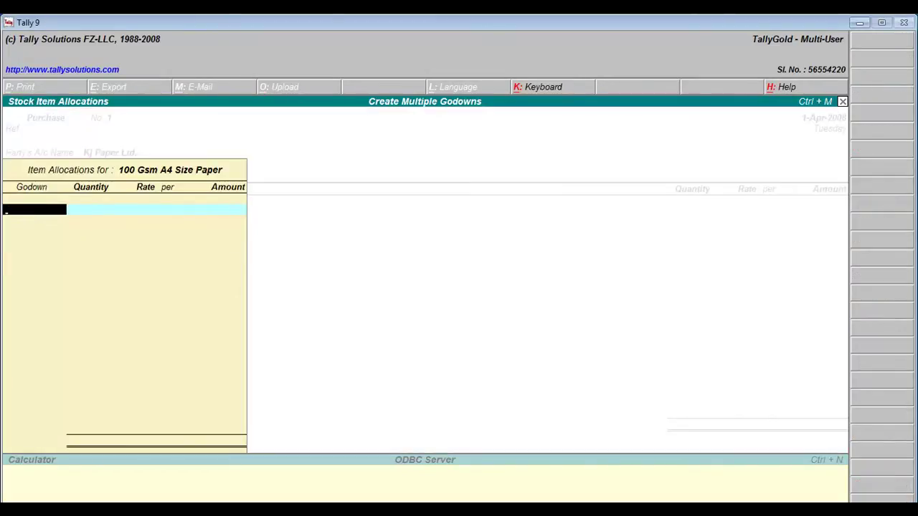
text(-)
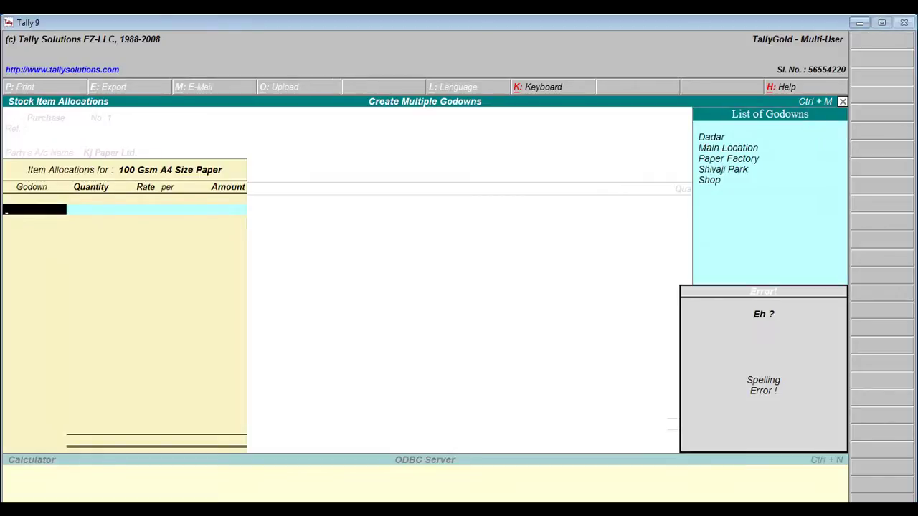
key(Escape)
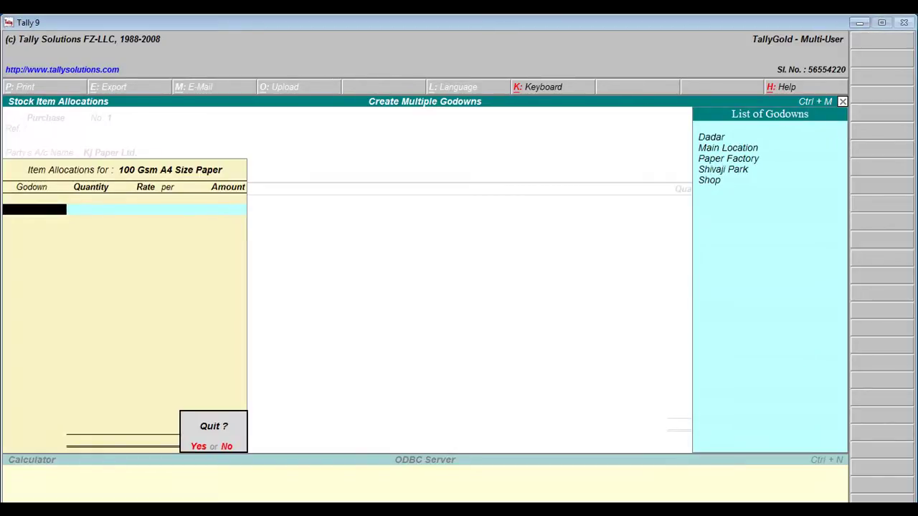
key(y)
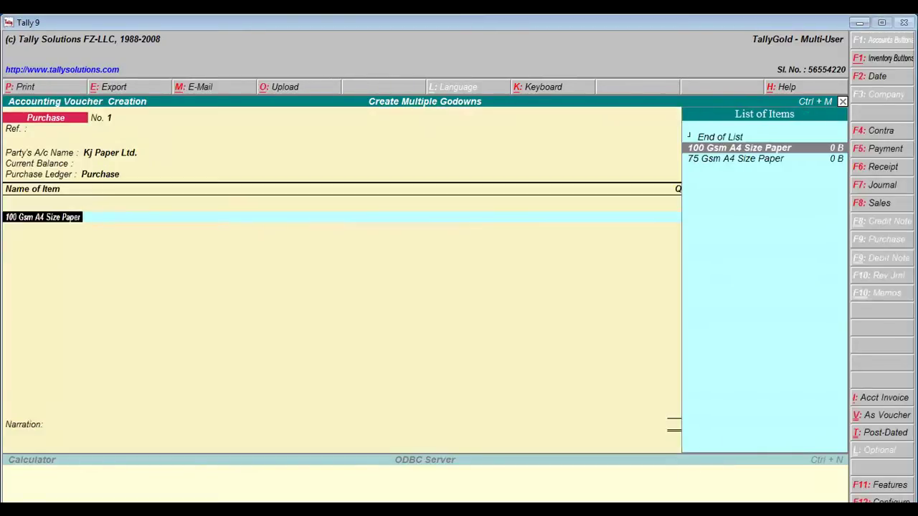
Step: Open the item allocations for 100 Gsm A4 Size Paper and choose Shop as its godown
key(Return)
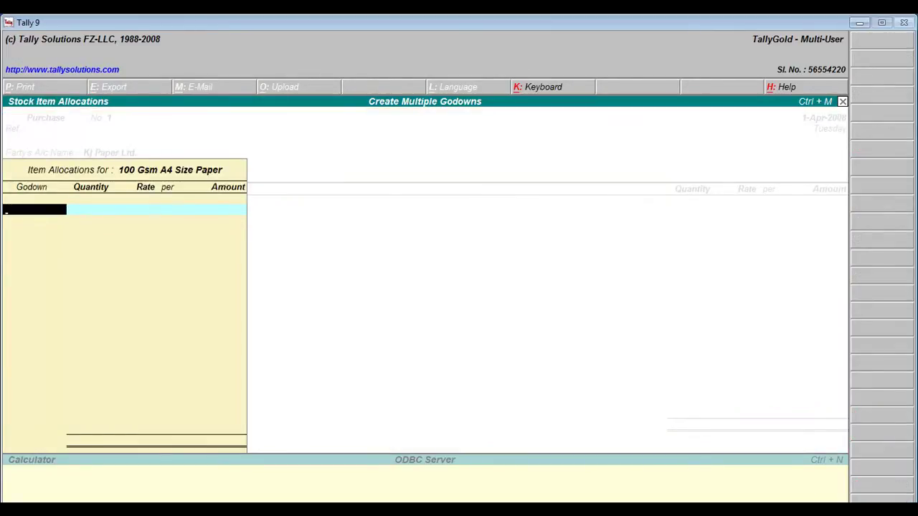
text(S)
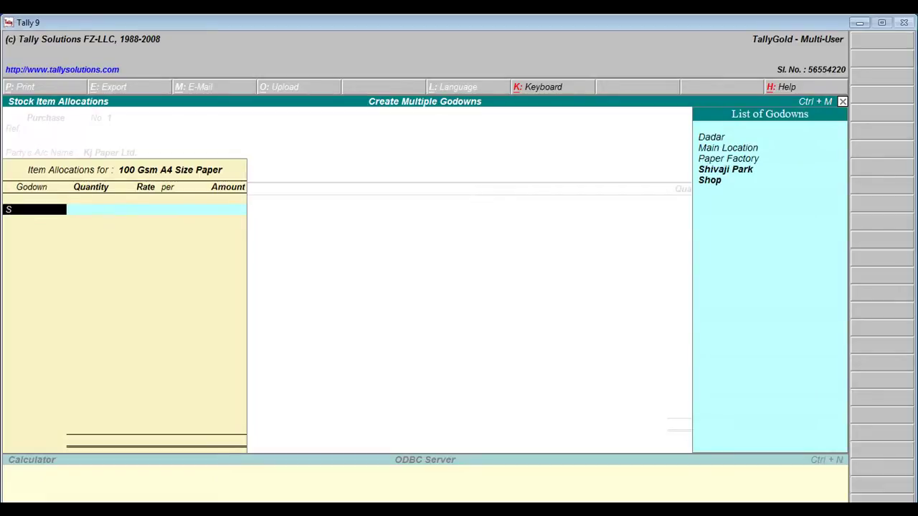
key(Down)
key(Return)
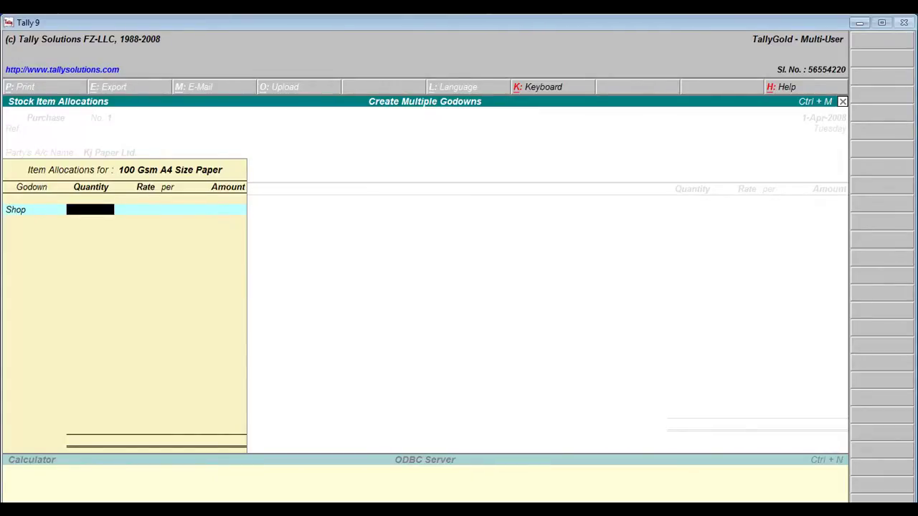
Step: Allocate 3,000 B of 100 Gsm A4 Size Paper to Shop at a rate of 600 per B and finish its allocations
key(Escape)
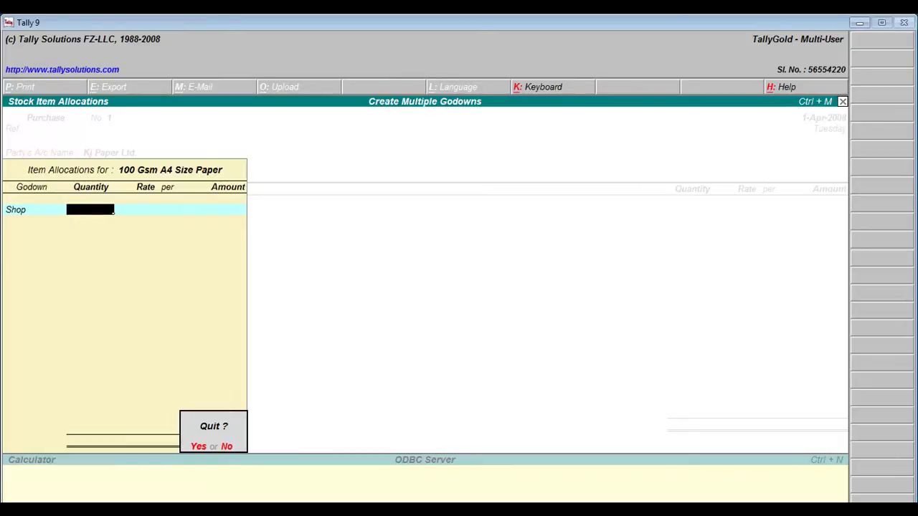
key(n)
text(3000)
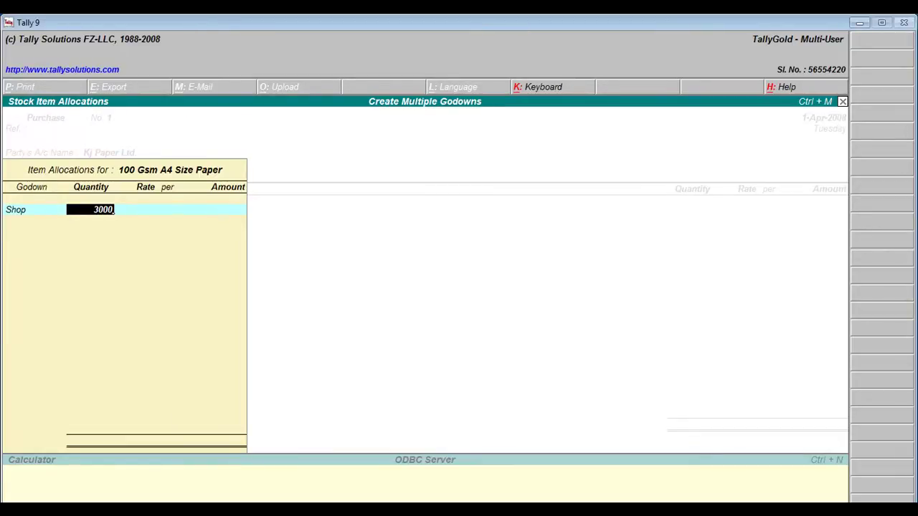
key(Return)
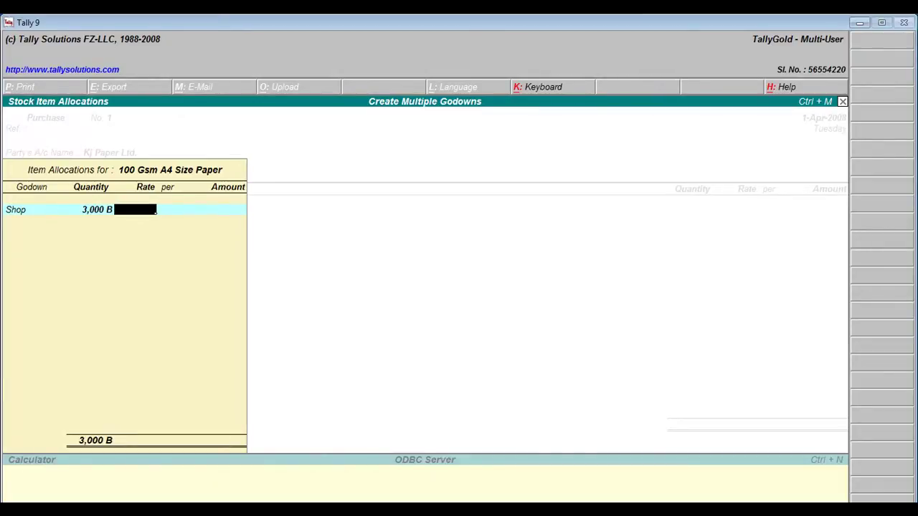
text(600)
key(Return)
key(Return)
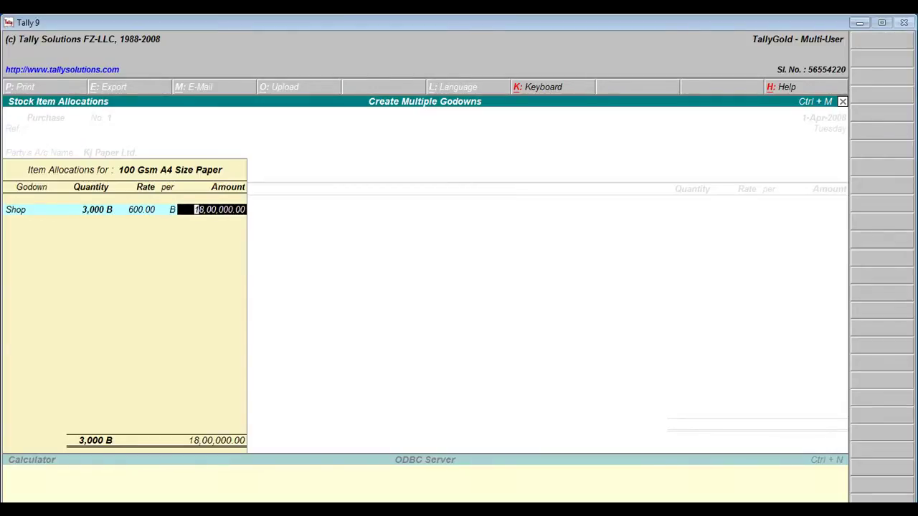
key(Return)
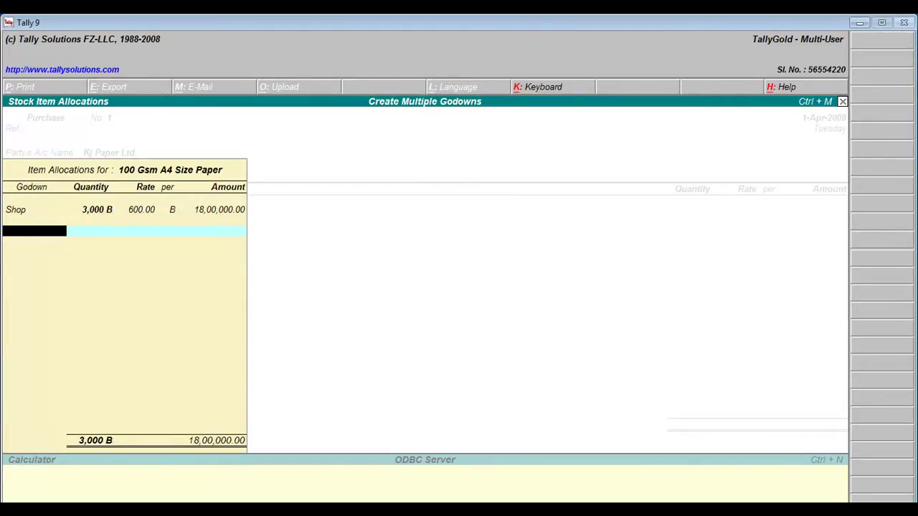
key(Return)
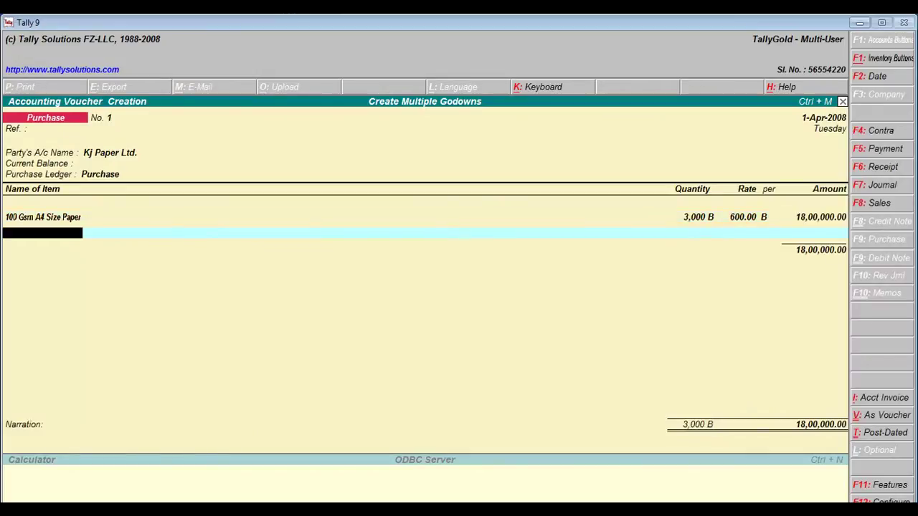
Step: Add 75 Gsm A4 Size Paper as the second voucher item and choose Shop as its first godown
text(7)
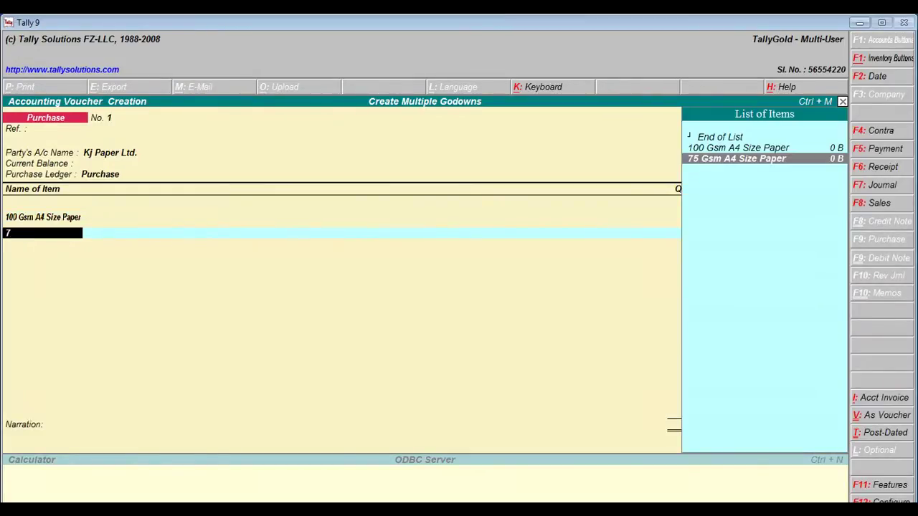
key(Return)
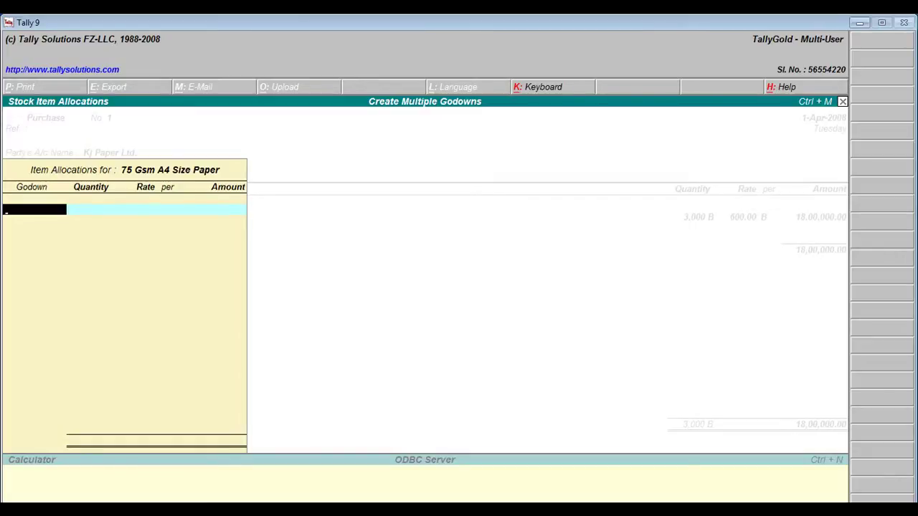
text(S)
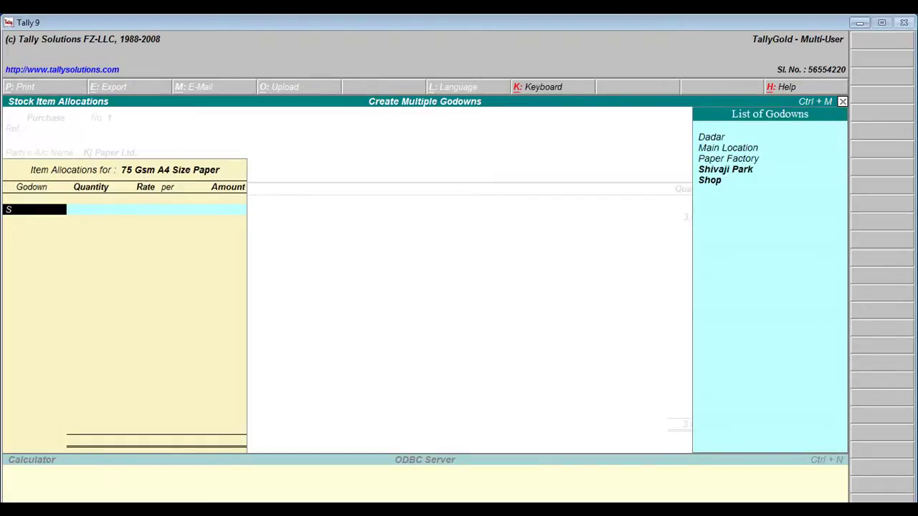
key(Down)
key(Return)
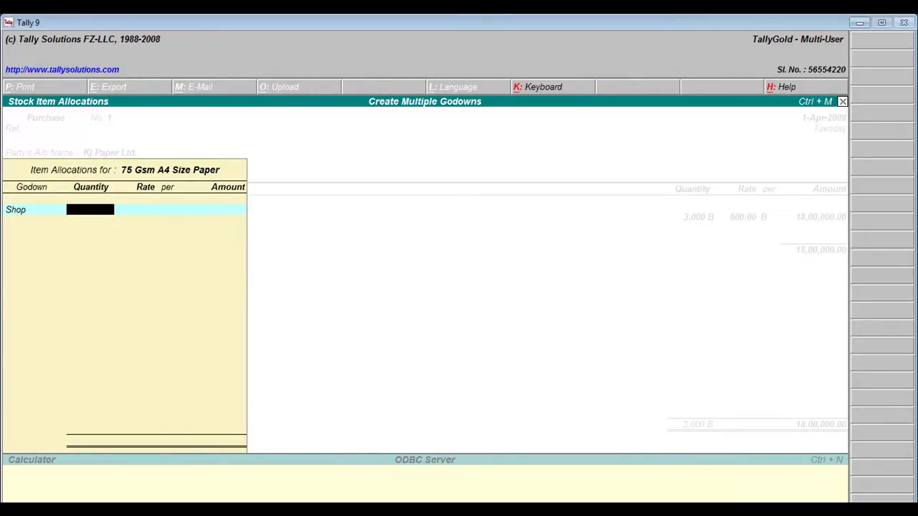
Step: Set the Shop allocation of 75 Gsm A4 Size Paper to 1,000 B at a rate of 500 per B
text(1000)
key(Return)
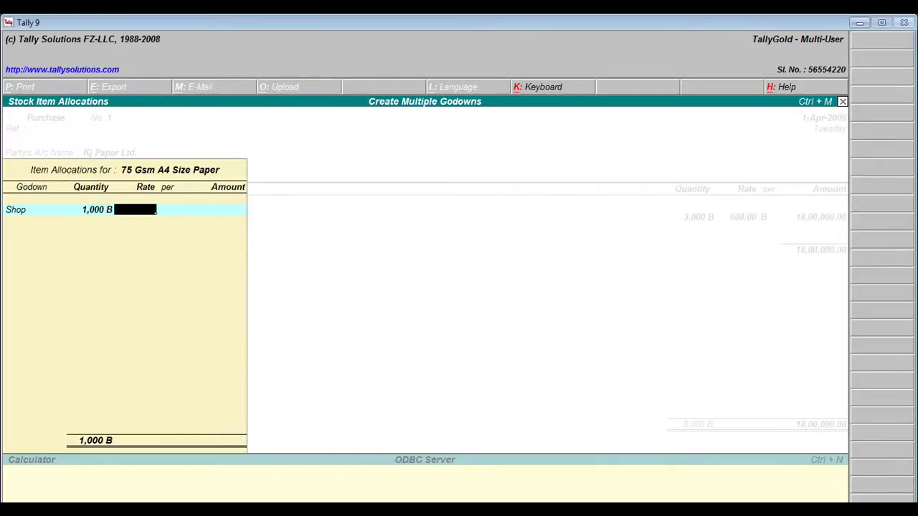
text(500)
key(Return)
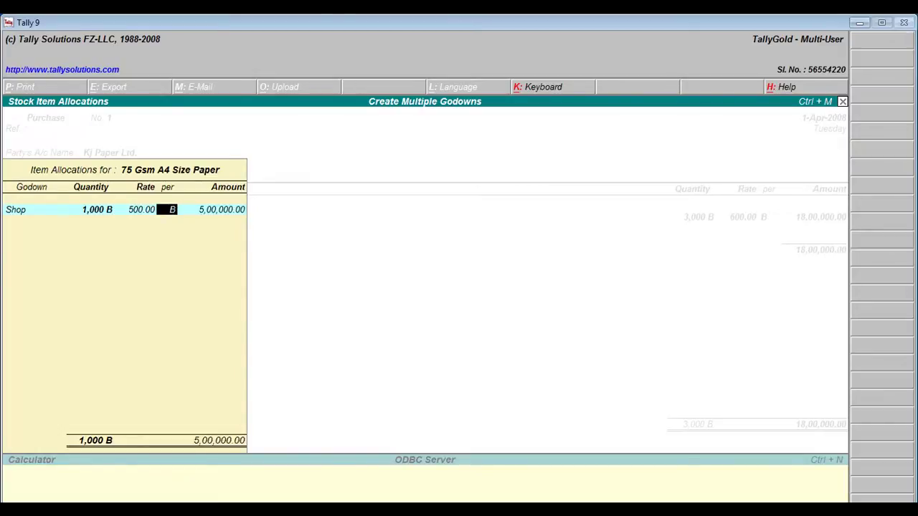
key(Return)
key(Return)
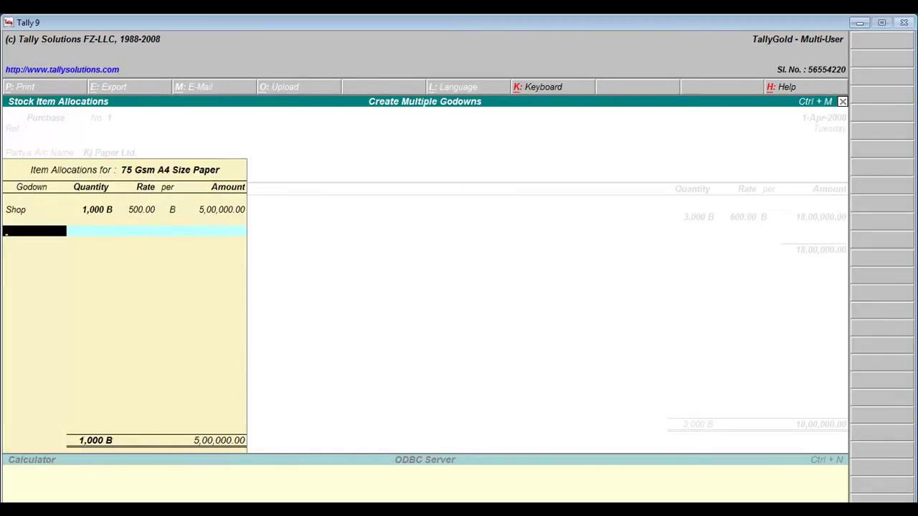
Step: Allocate another 2,000 B of 75 Gsm A4 Size Paper to Paper Factory at 500 per B and finish its allocations
text(P)
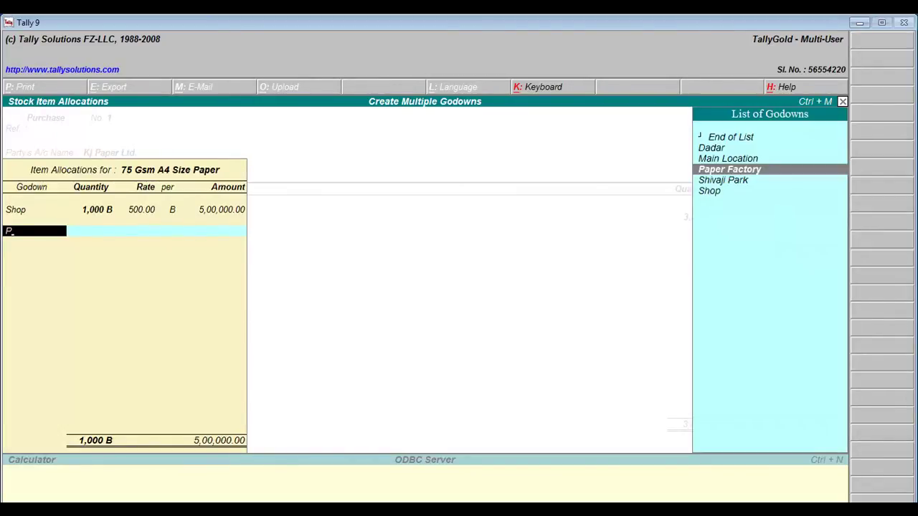
key(Return)
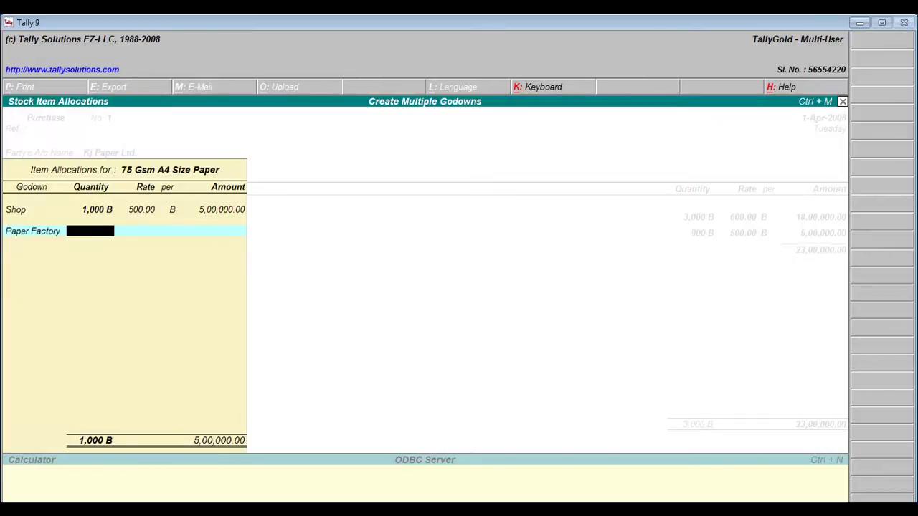
text(2000)
key(Return)
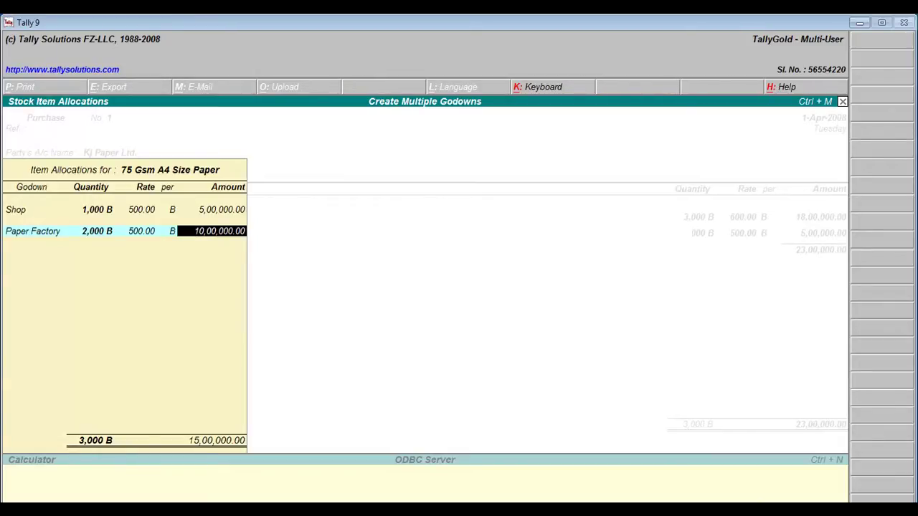
key(Return)
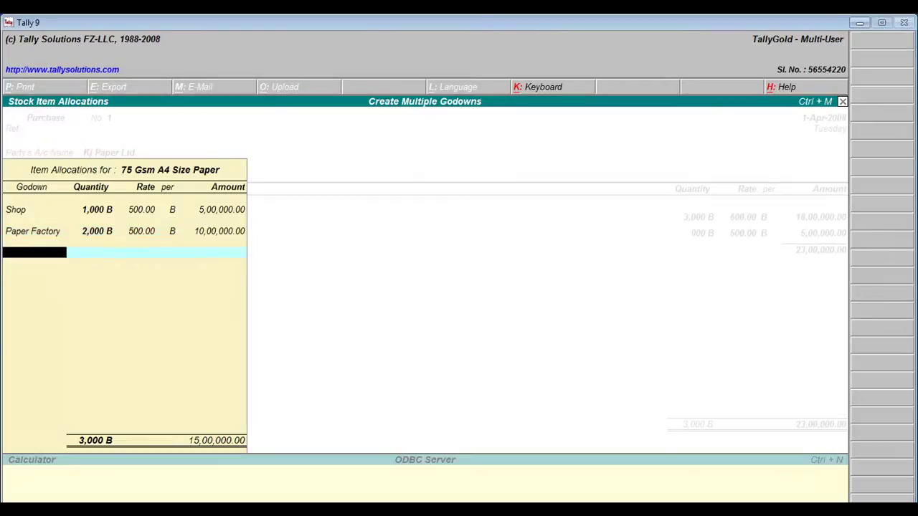
key(Return)
key(Return)
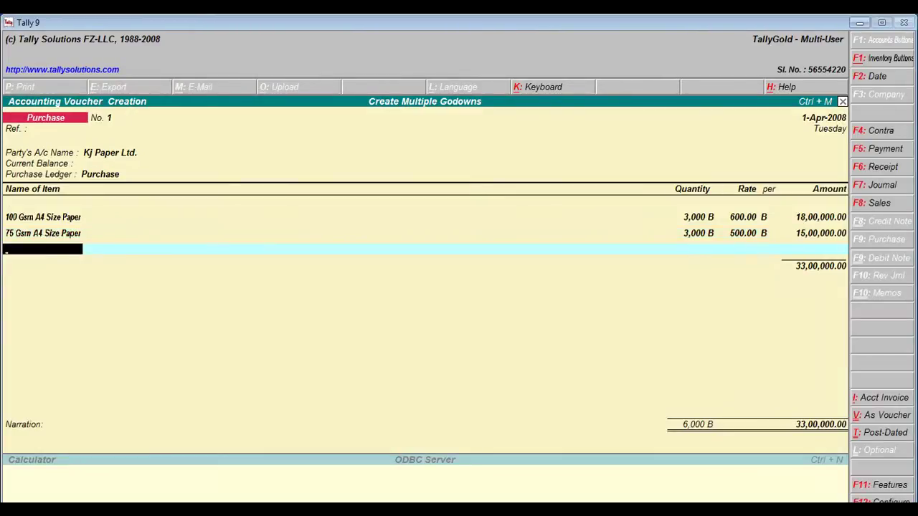
Step: End the item list and save the purchase voucher without a narration
key(Return)
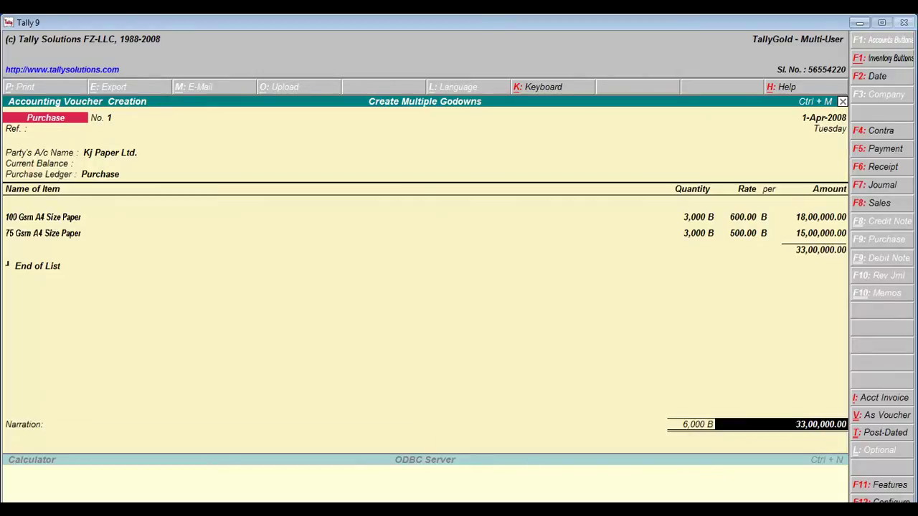
key(Return)
key(Return)
key(Return)
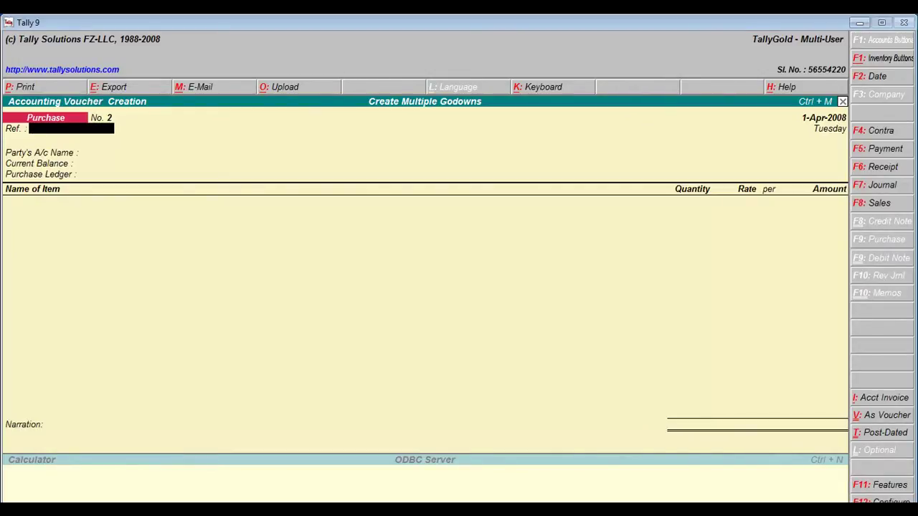
Step: Start a stock journal voucher with 100 Gsm A4 Size Paper as the first source item, taken from the Shop godown
key(alt+F7)
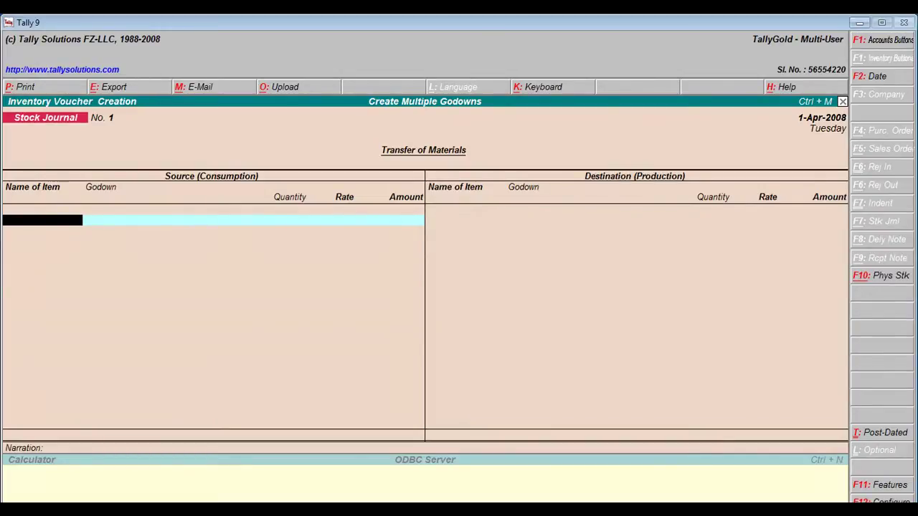
text(1)
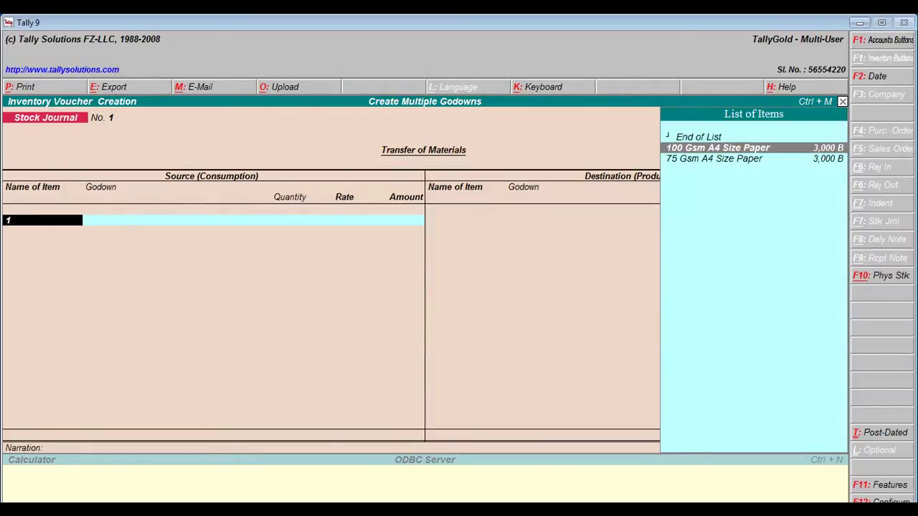
key(Return)
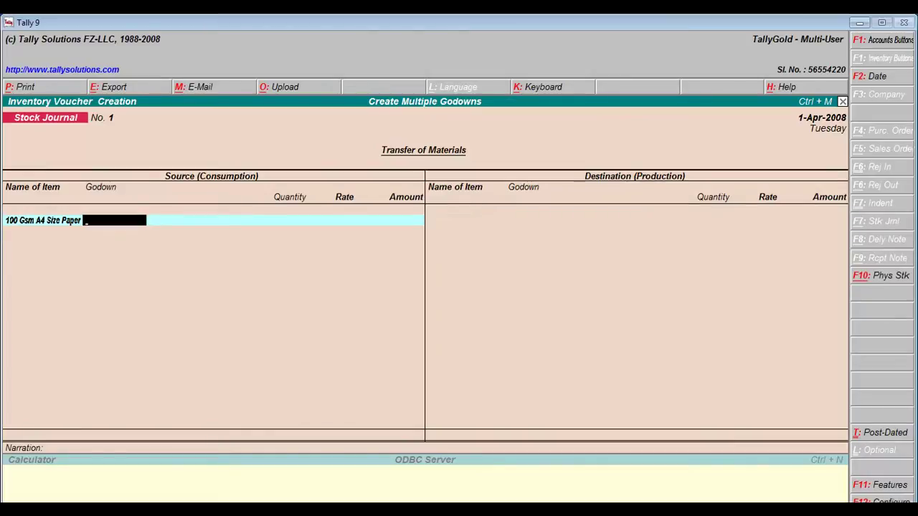
text(S)
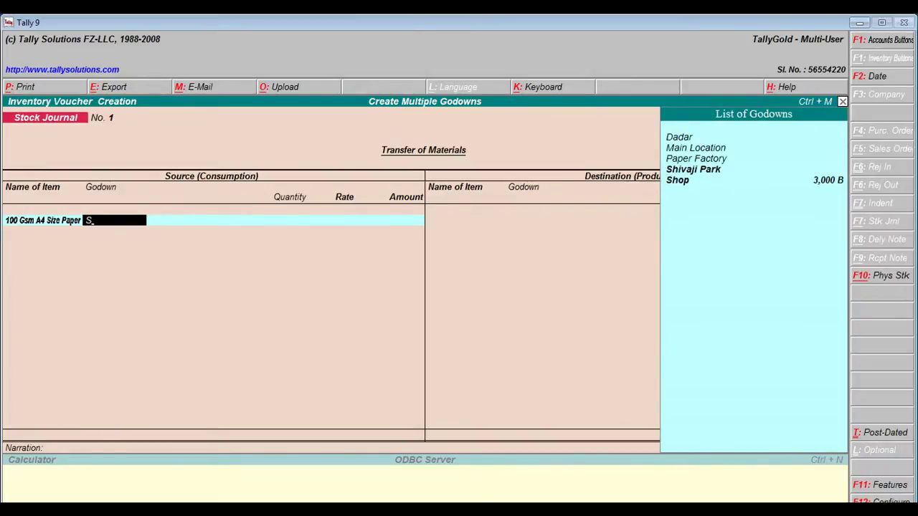
key(Down)
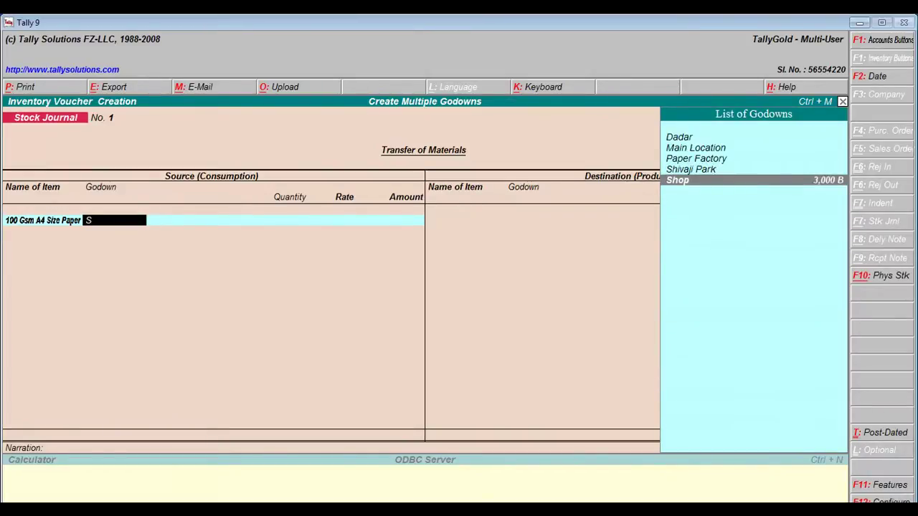
key(Return)
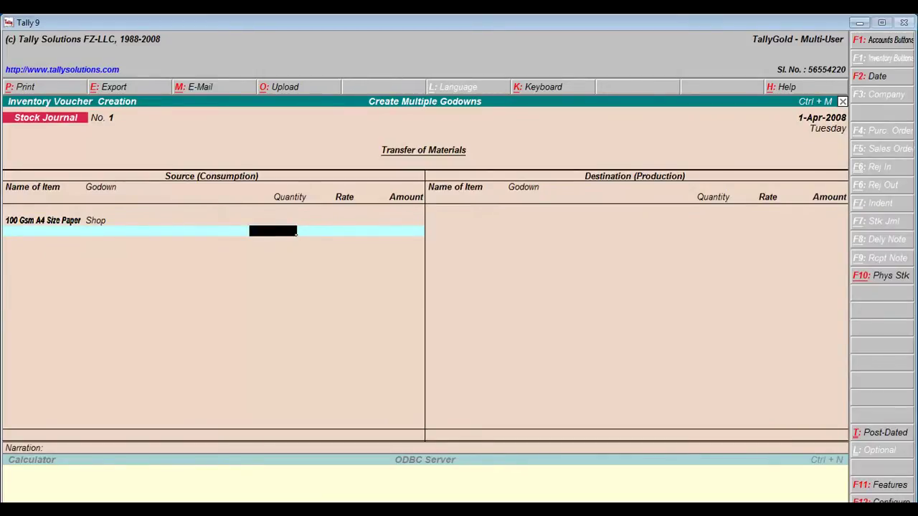
Step: Set the source quantity of 100 Gsm A4 Size Paper to 100 B, accepting the rate of 600 per B
text(100)
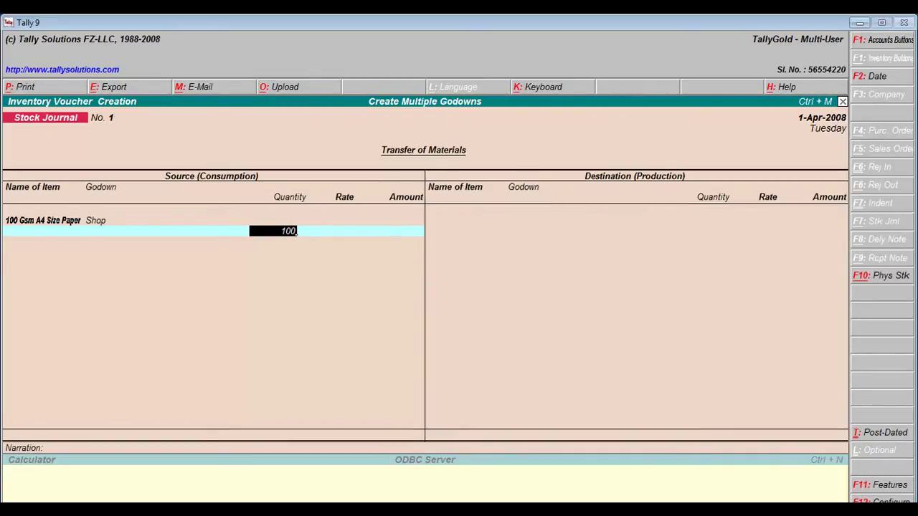
key(Return)
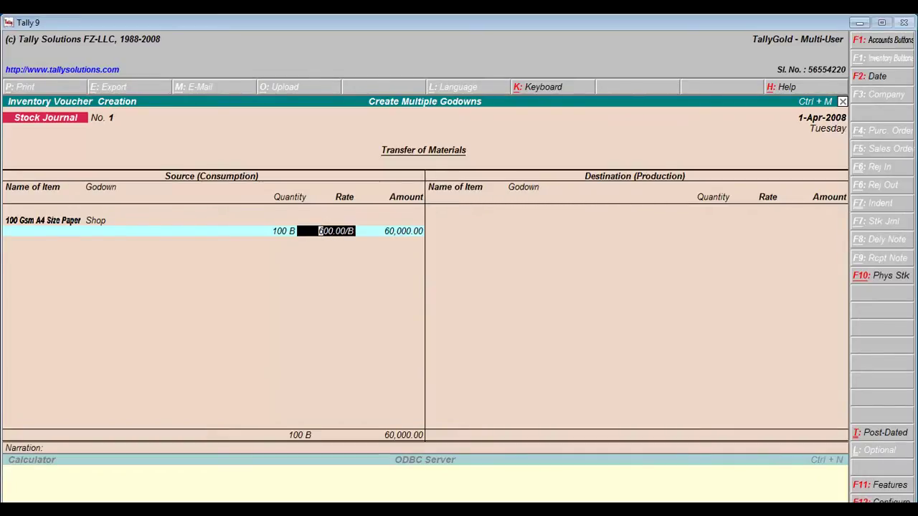
key(Return)
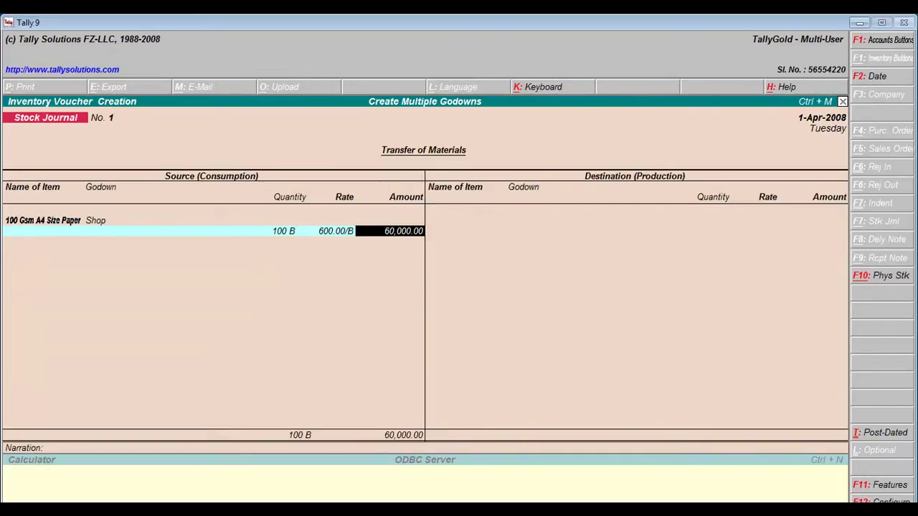
key(Return)
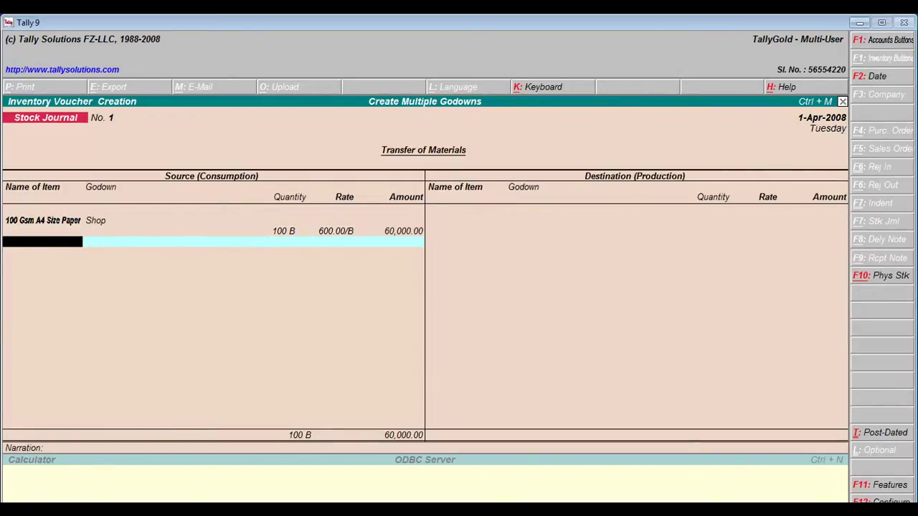
Step: Add 100 B of 75 Gsm A4 Size Paper from Shop at 500 per B as the second source item and end the source list
text(7)
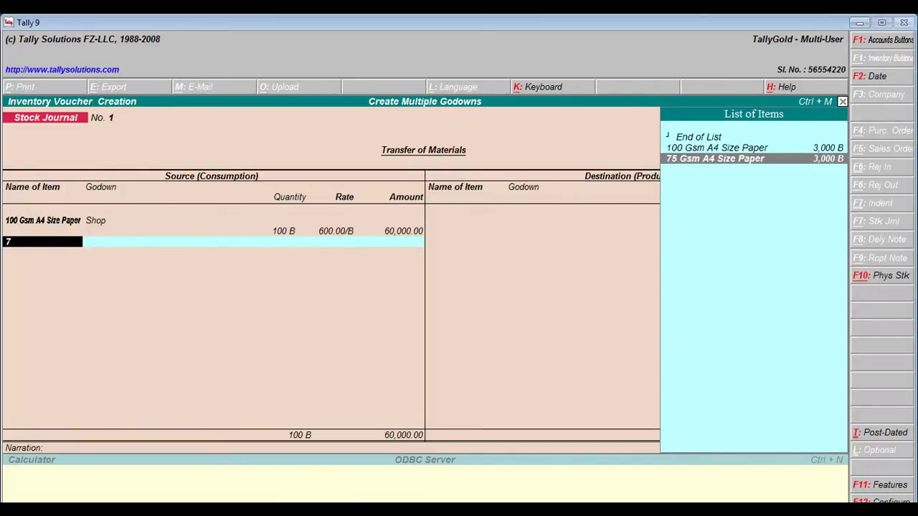
key(Return)
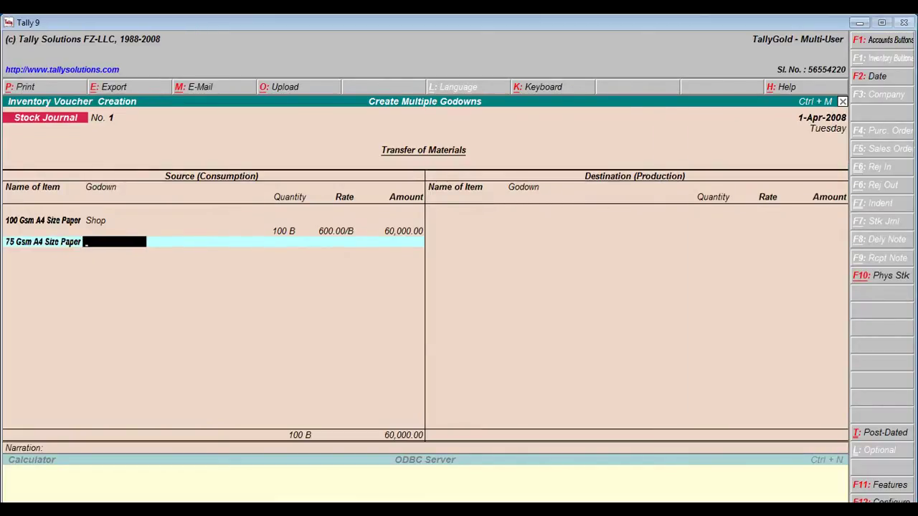
text(S)
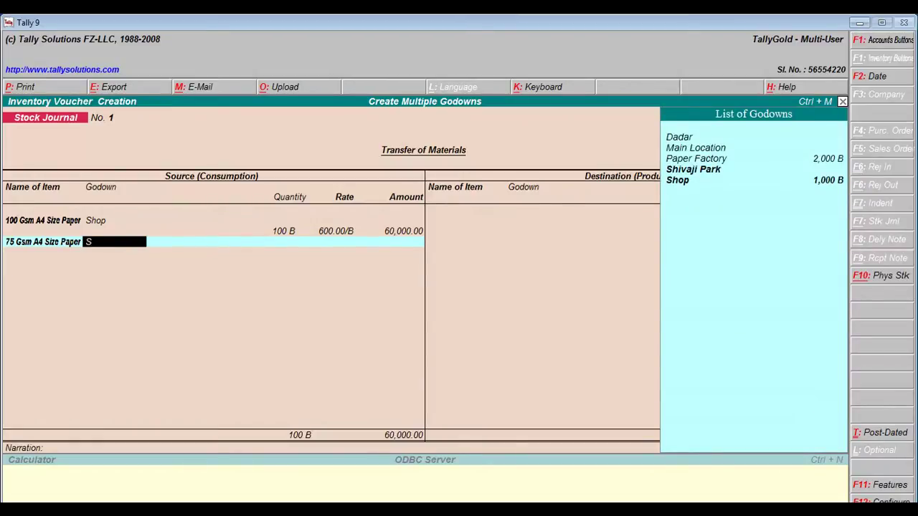
text(h)
key(Return)
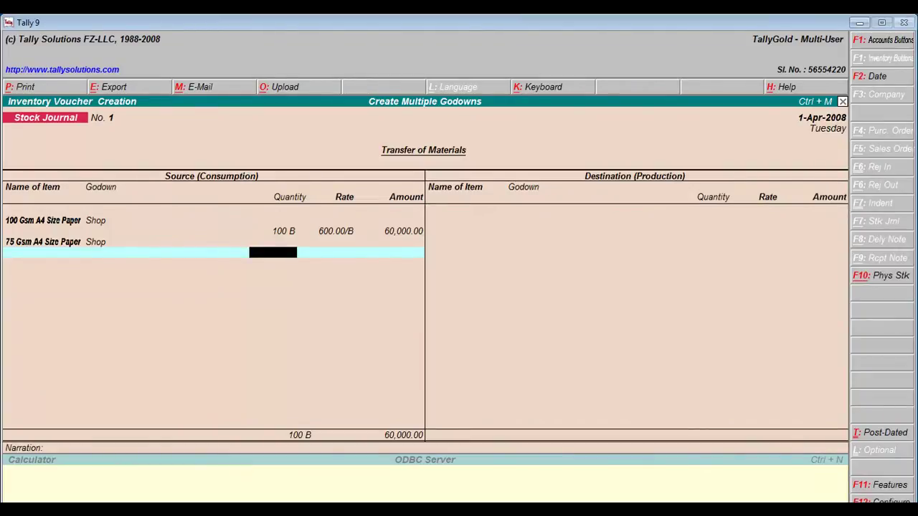
text(100)
key(Return)
key(Return)
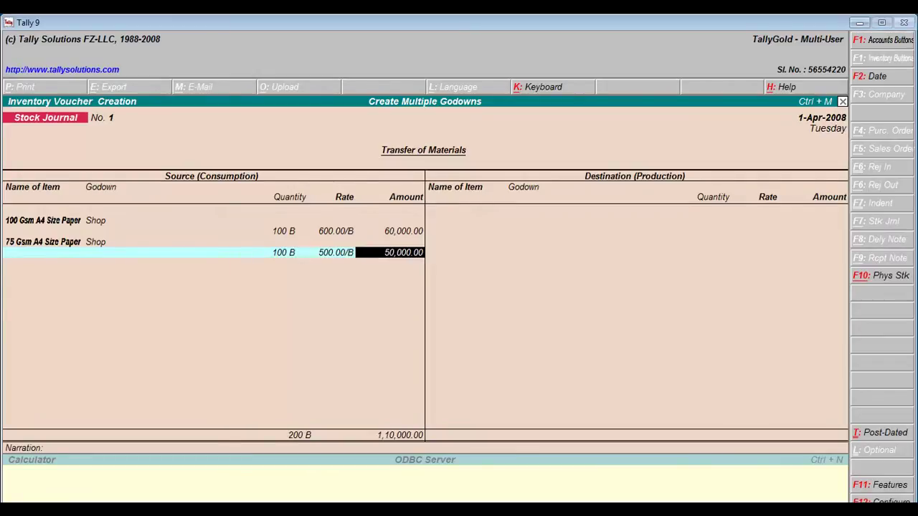
key(Return)
key(Return)
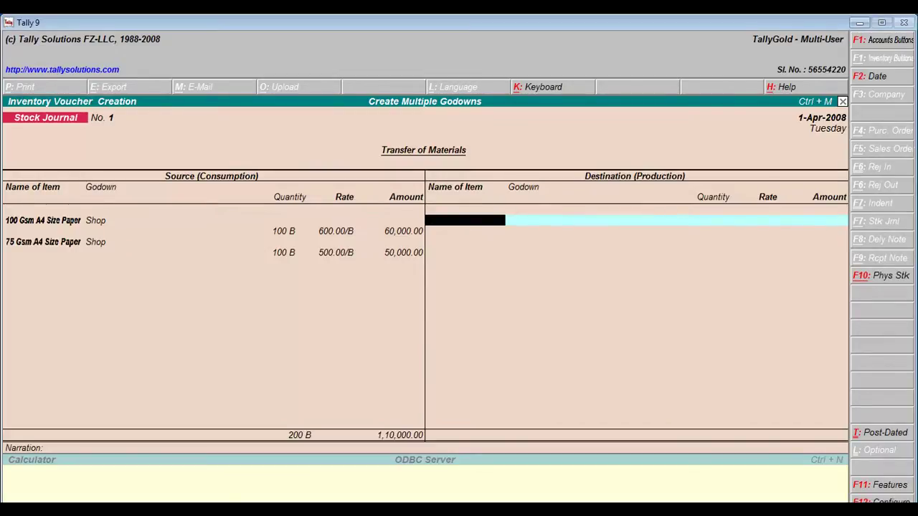
Step: Enter 100 Gsm A4 Size Paper as the first destination item in Shivaji Park, with 100 B at 600 per B
text(1)
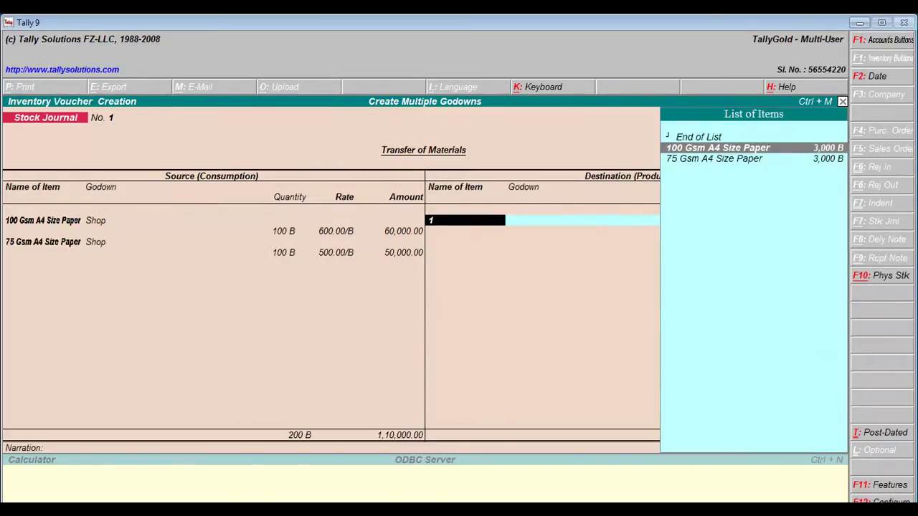
key(Return)
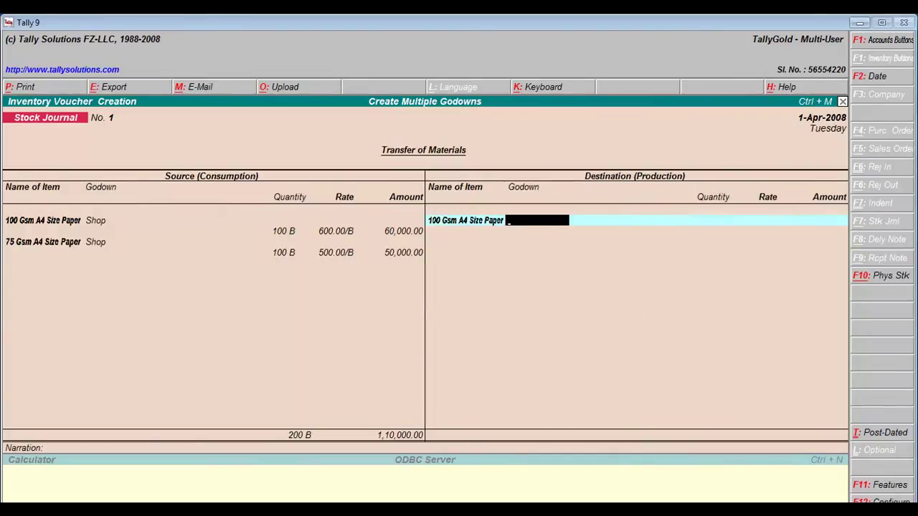
text(S)
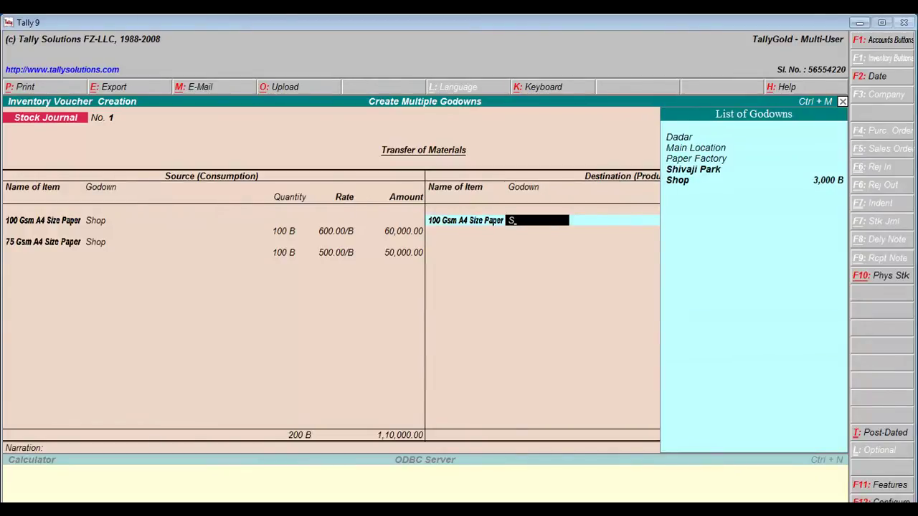
key(Down)
key(Up)
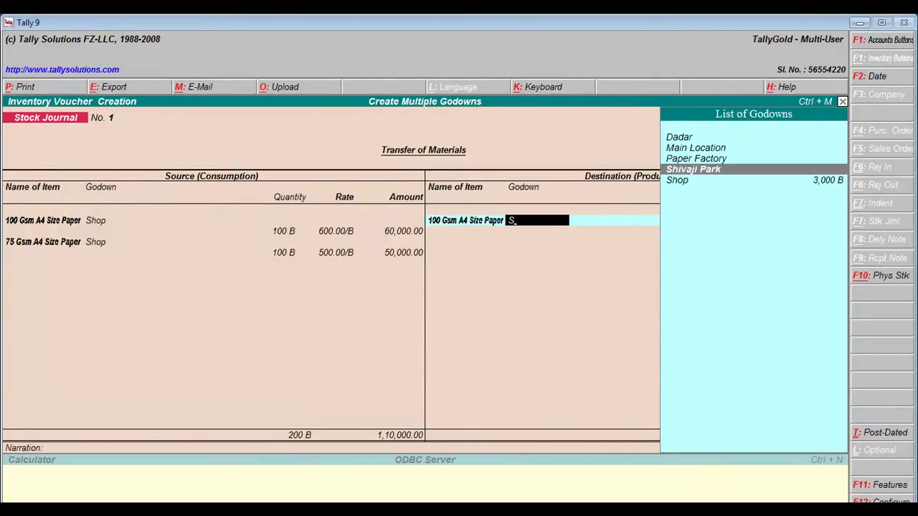
key(Return)
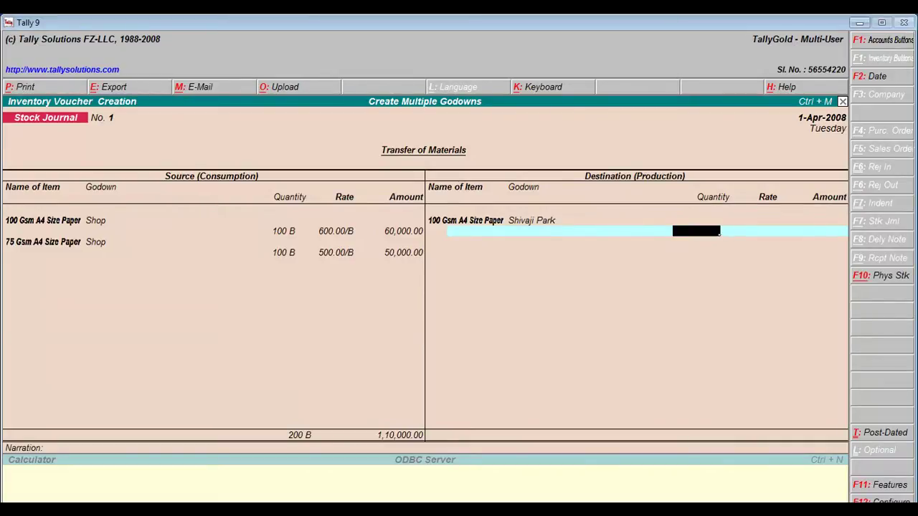
text(100)
key(Return)
key(Return)
key(Return)
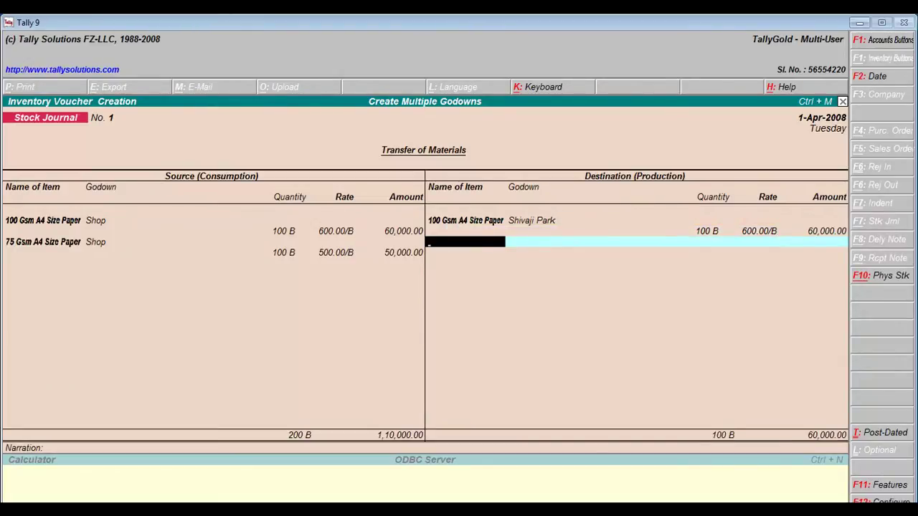
Step: Add 75 Gsm A4 Size Paper as the second destination item in Shivaji Park, with 100 B at 500 per B
text(75 Gsm A4 Size Paper)
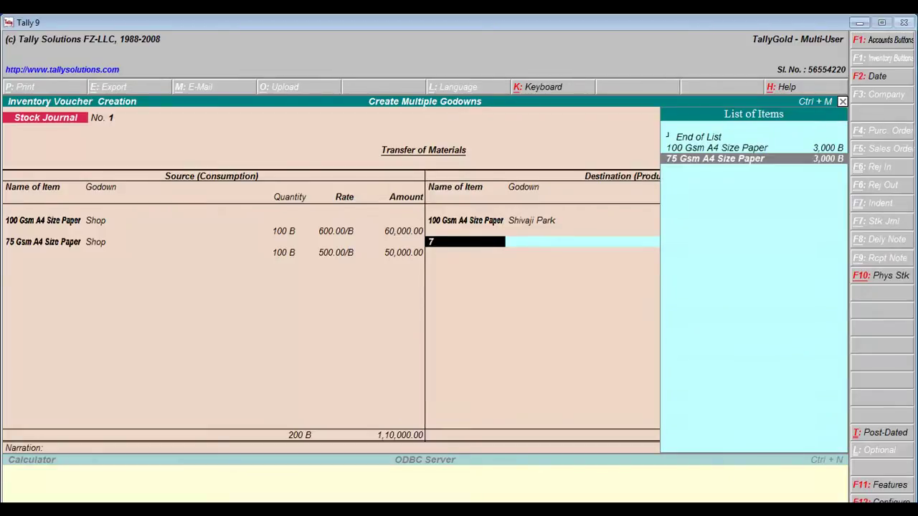
key(Return)
text(S)
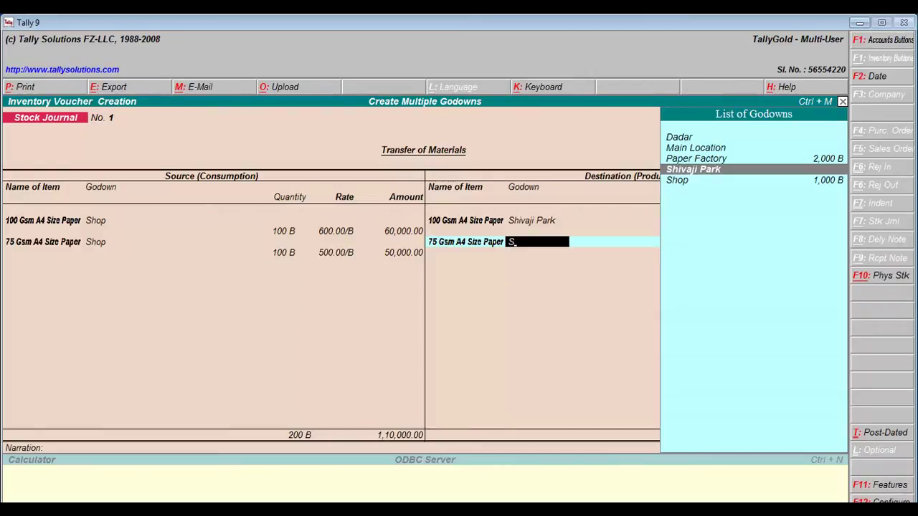
key(Return)
text(100)
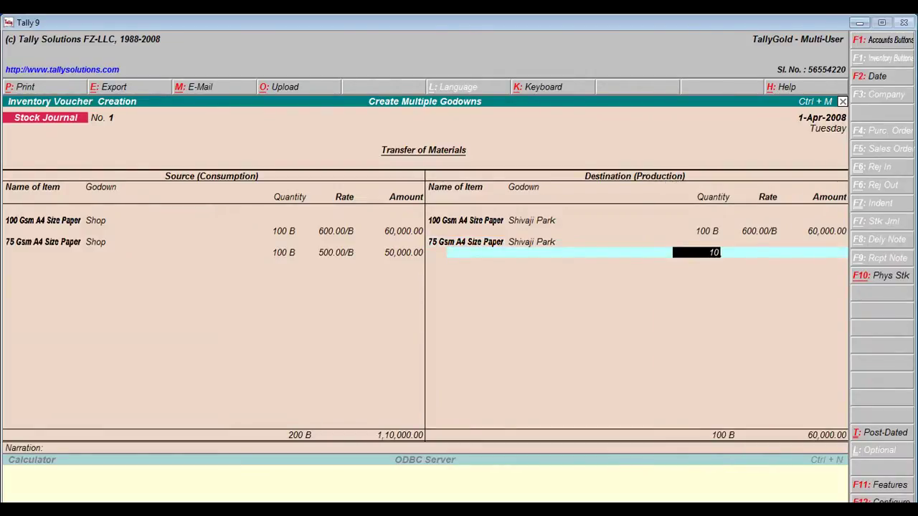
key(Return)
key(Return)
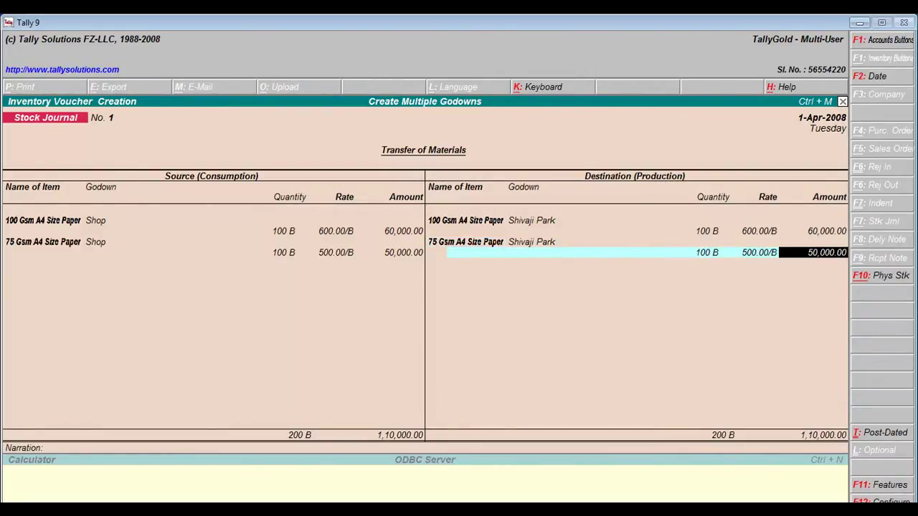
key(Return)
Step: End the destination list and save the stock journal without a narration
key(Return)
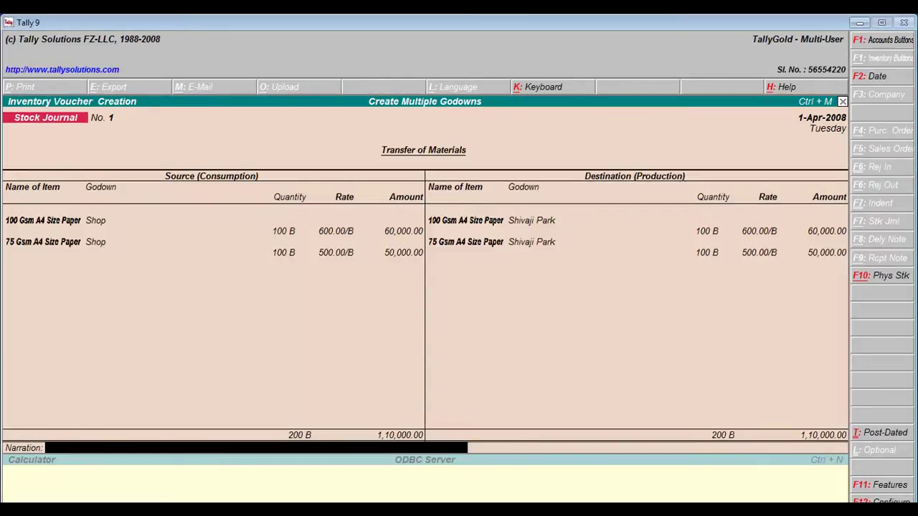
key(Return)
key(y)
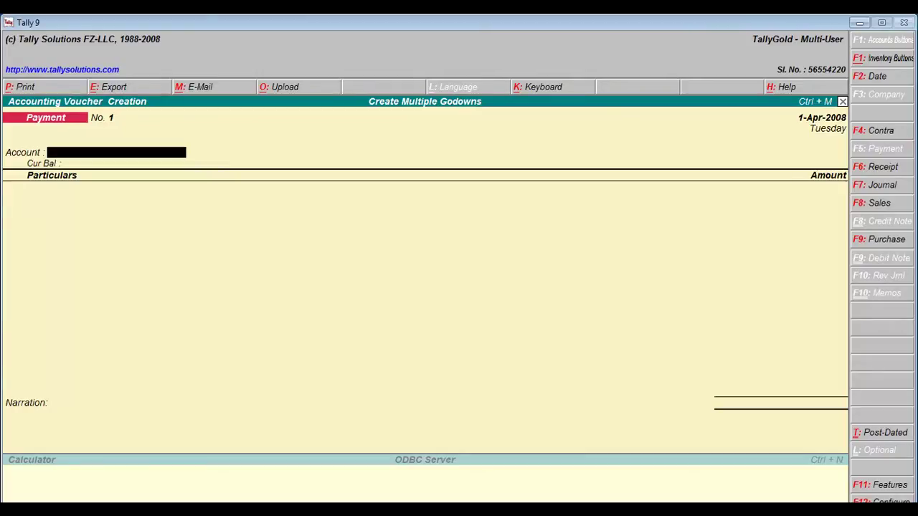
Step: Start a sales voucher without a reference and choose Mahavir Stationery as the party account
key(F8)
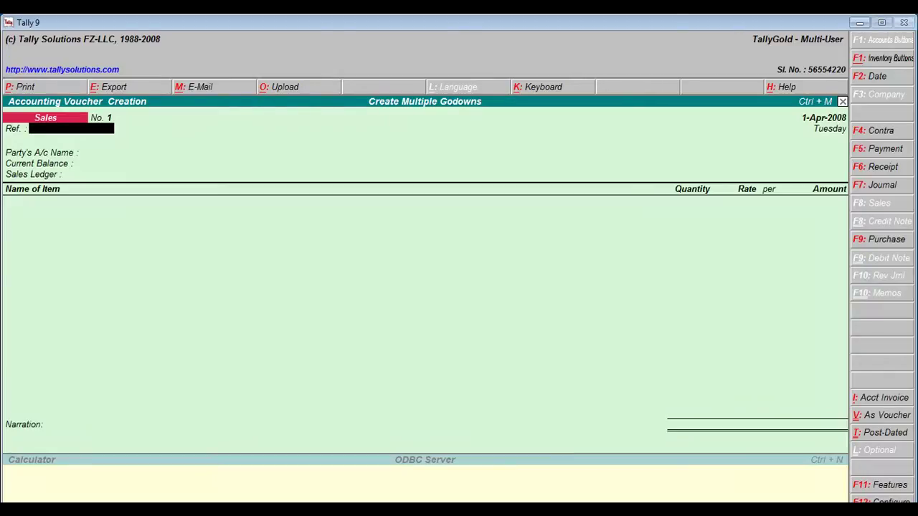
key(Return)
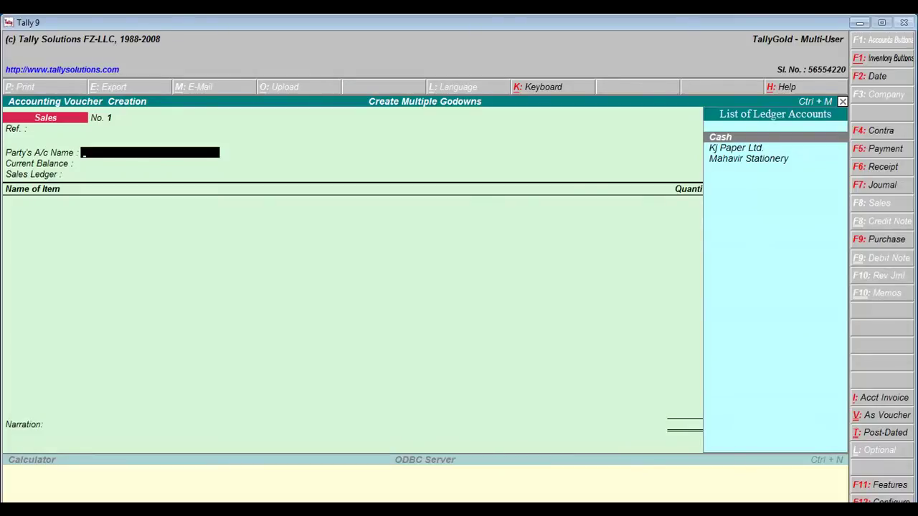
key(Down)
key(Down)
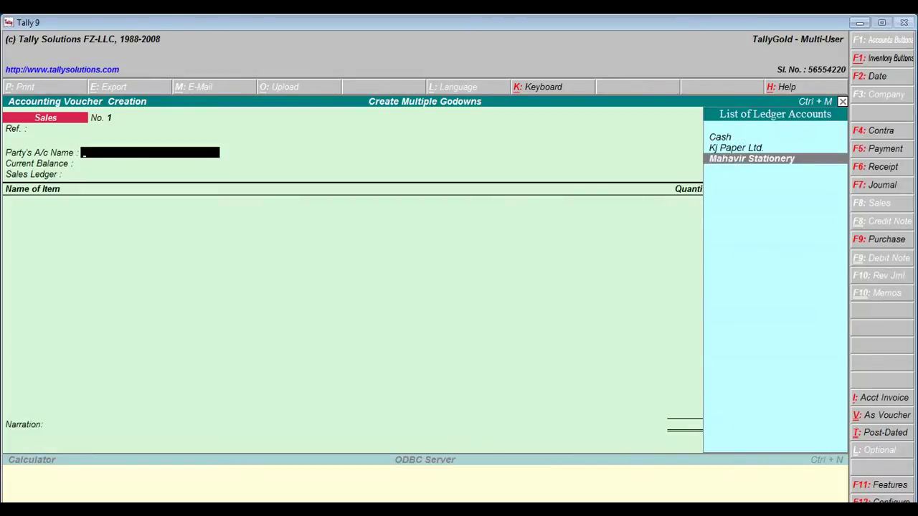
key(Return)
Step: Leave the despatch and order details blank, accept the buyer's details, and choose Sales as the sales ledger
key(Return)
key(Return)
key(Return)
key(Return)
key(Return)
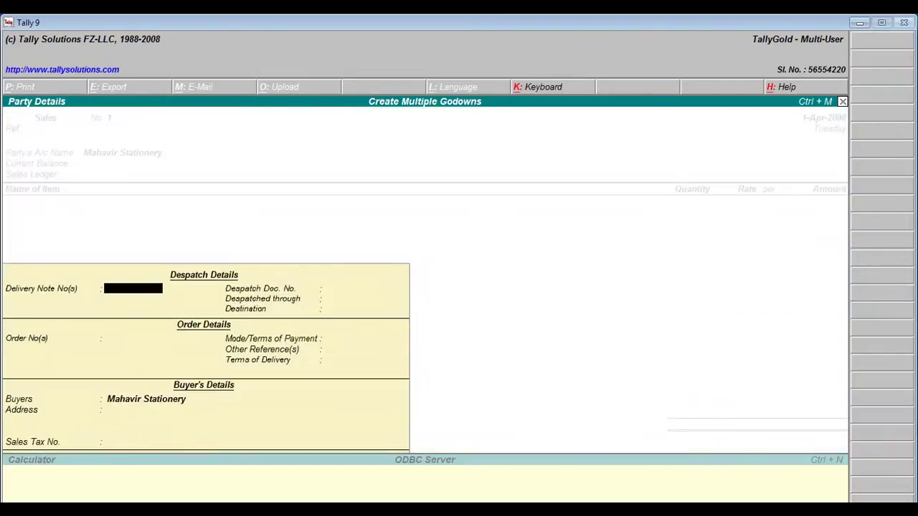
key(Return)
key(Return)
key(Return)
key(Return)
key(Return)
key(Return)
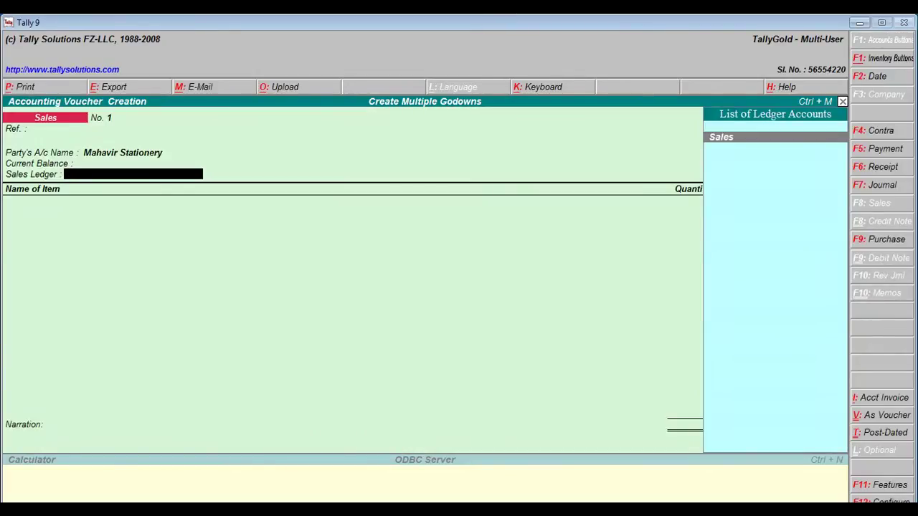
key(Return)
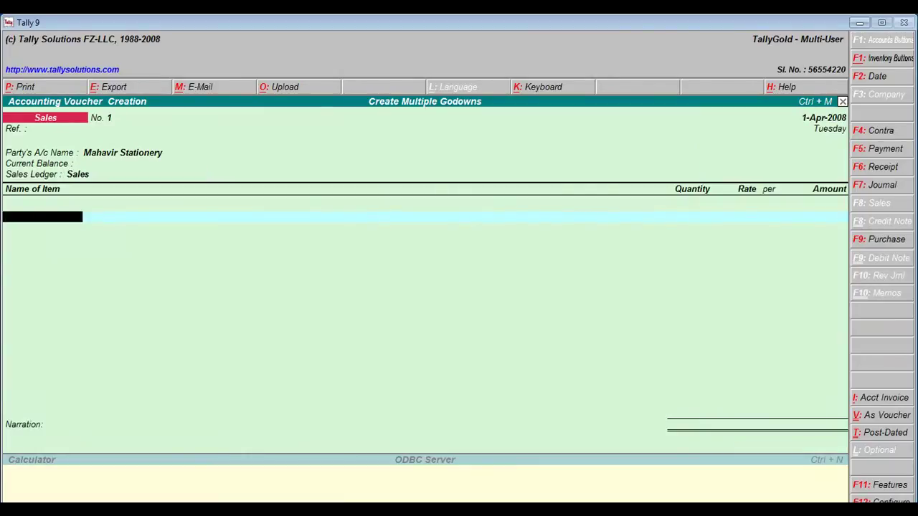
Step: Add 100 Gsm A4 Size Paper to the sales voucher from the Shivaji Park godown, with 30 B at 700 per B
text(1)
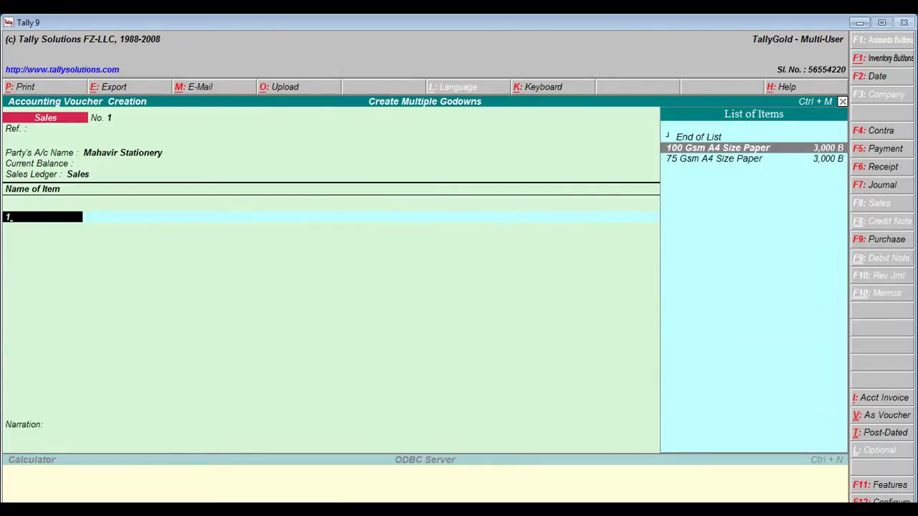
key(Return)
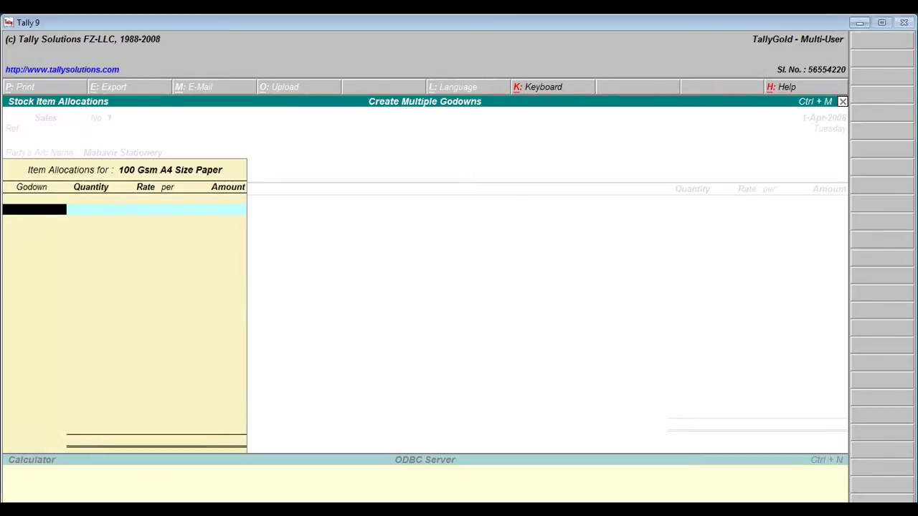
text(S)
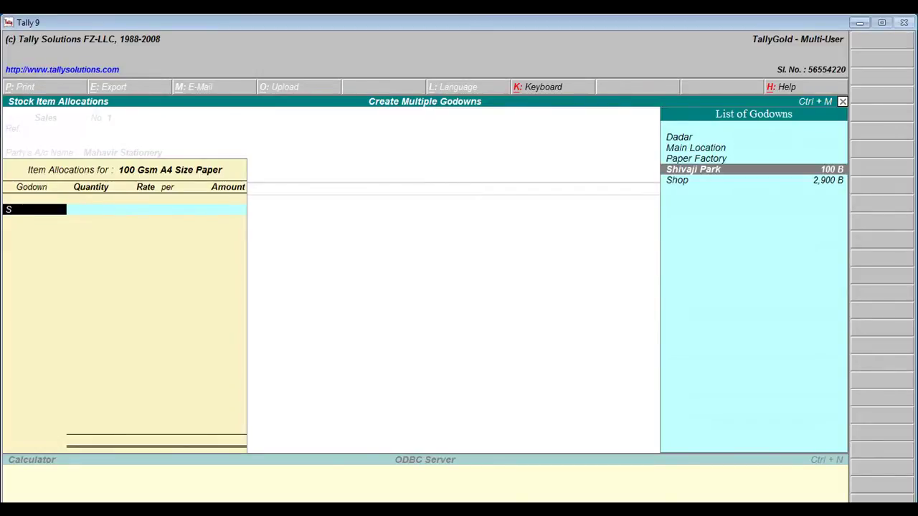
key(Return)
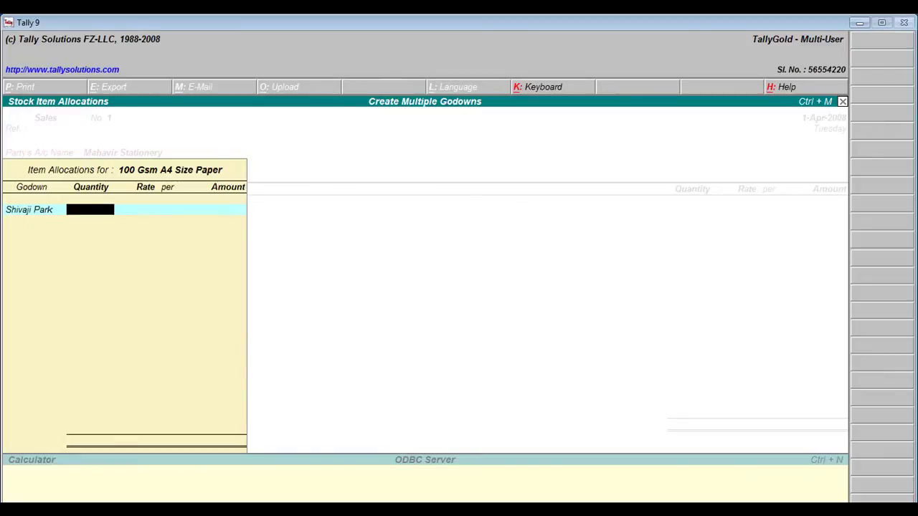
text(30)
key(Return)
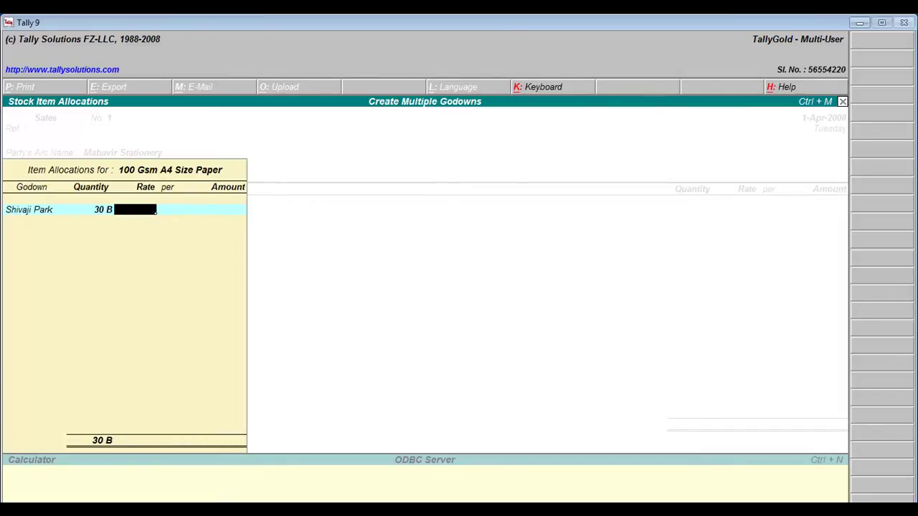
text(700)
key(Return)
key(Return)
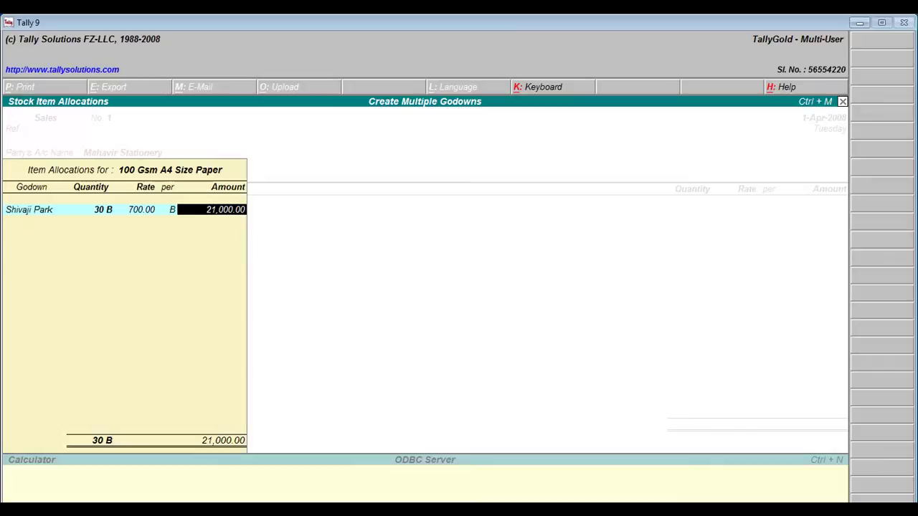
key(Return)
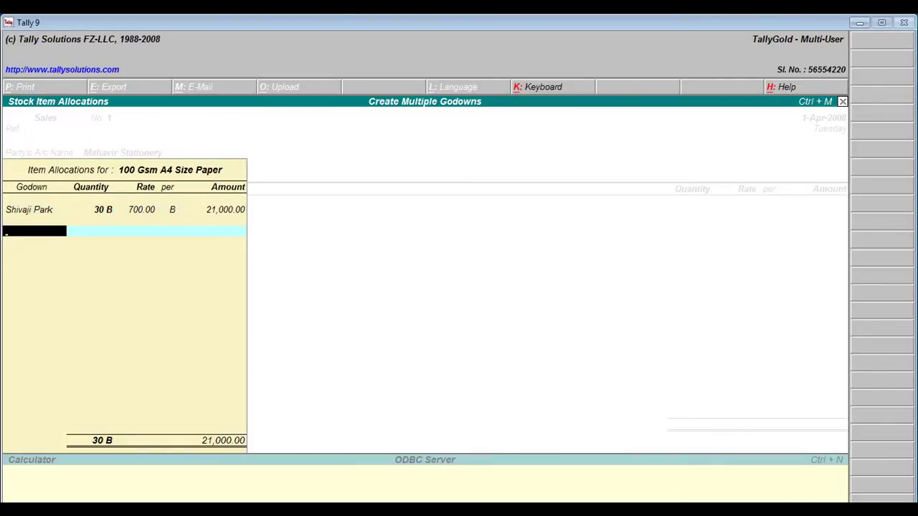
key(Return)
key(Return)
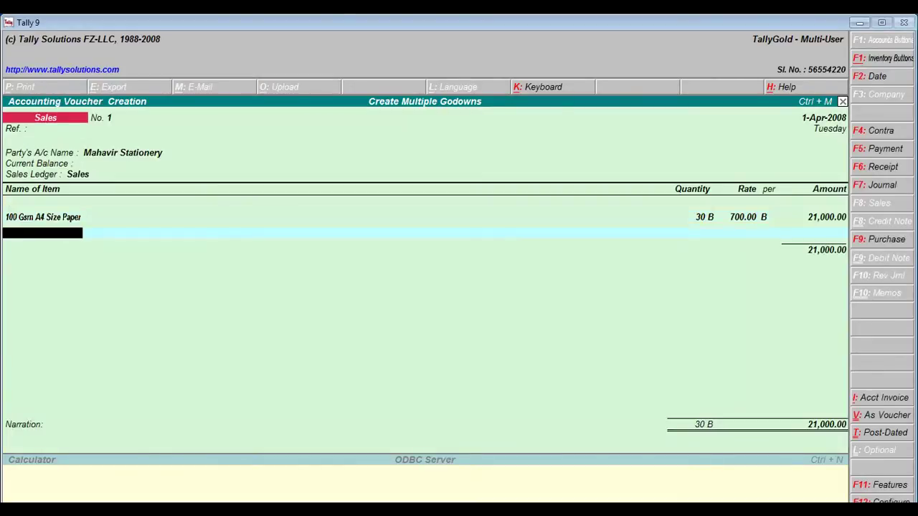
Step: Add 75 Gsm A4 Size Paper as the second sales item from Shivaji Park, with 10 B at 600 per B
text(7)
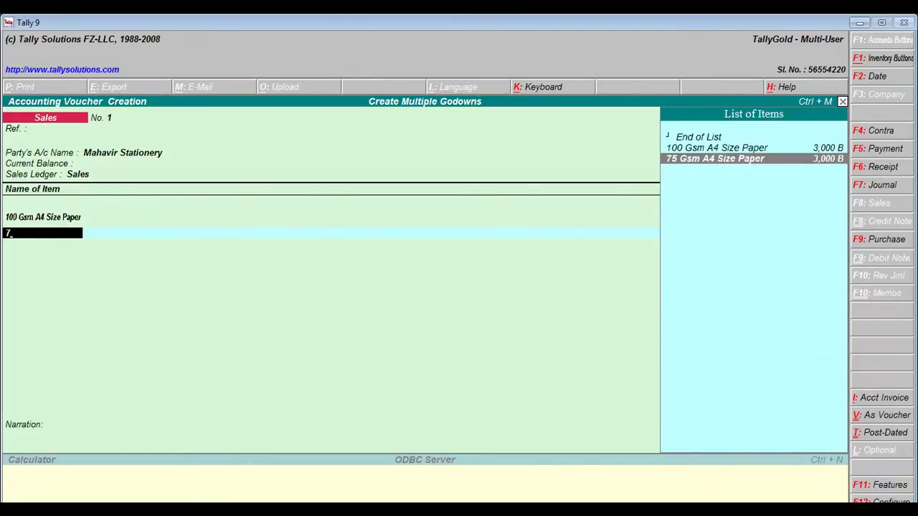
key(Return)
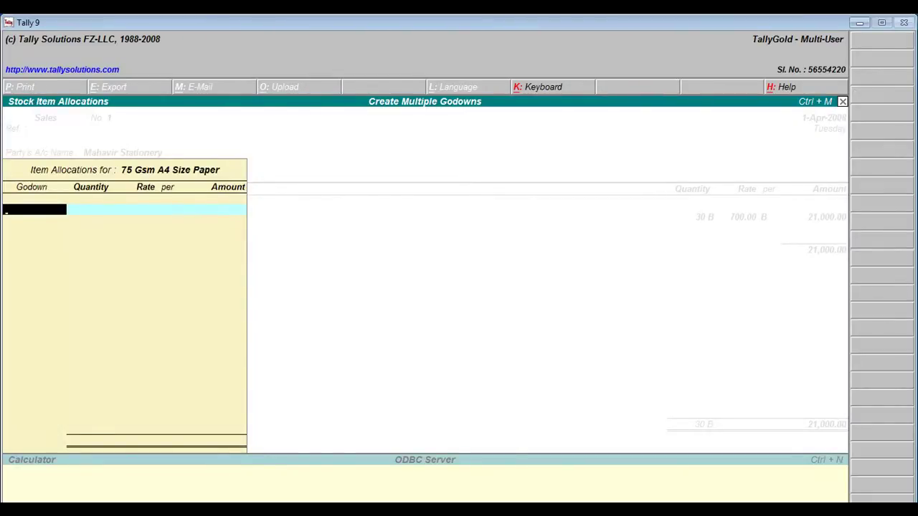
text(S)
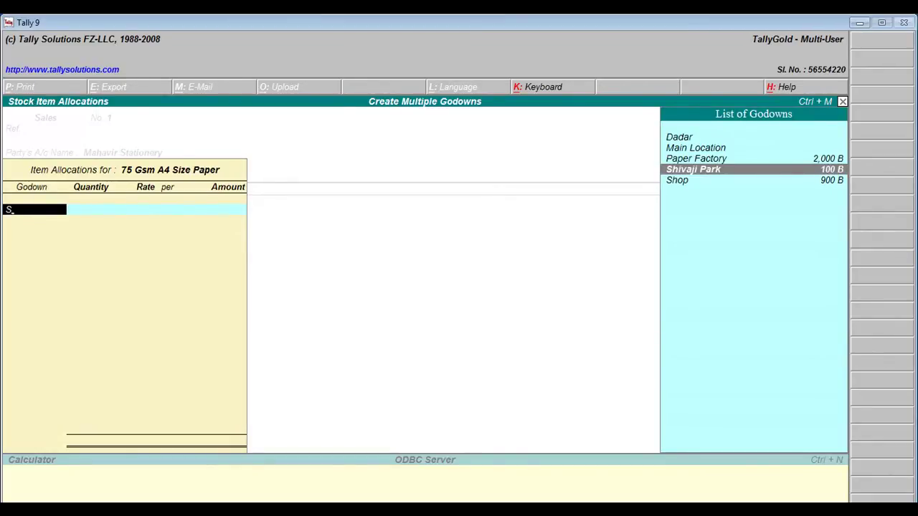
key(Return)
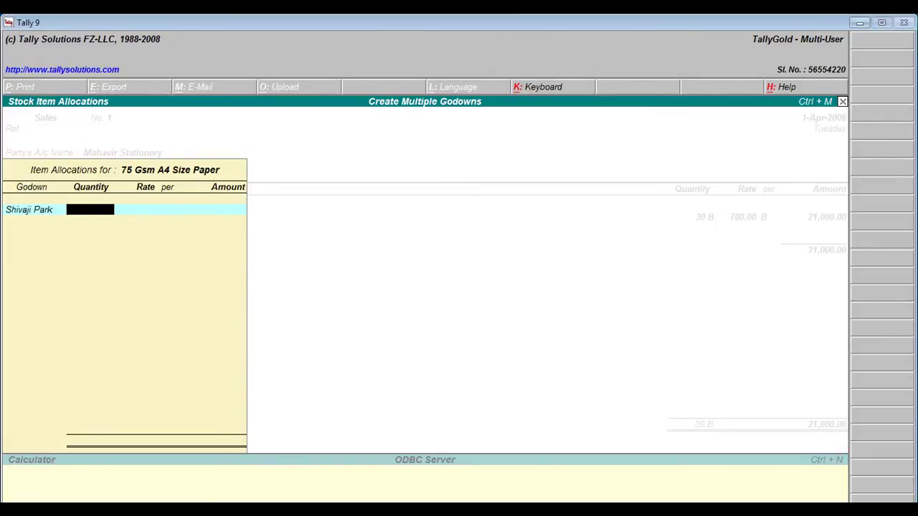
text(10)
key(Return)
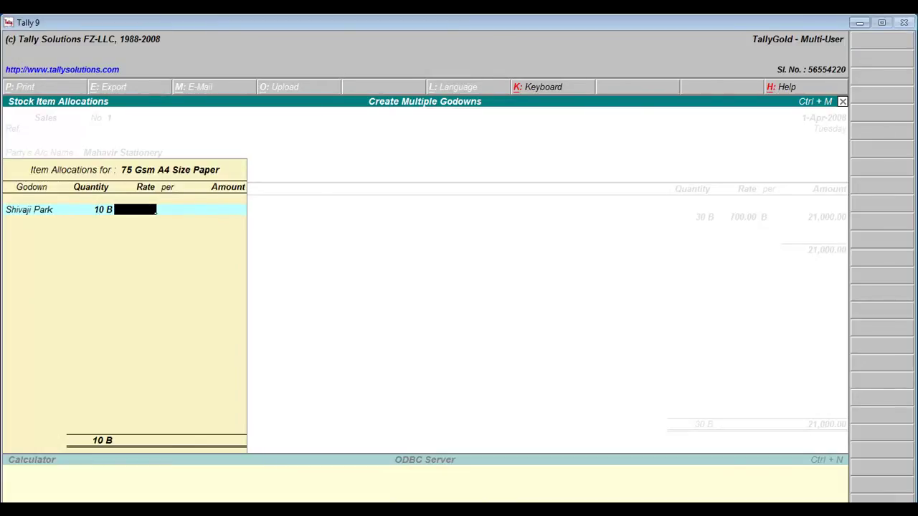
text(600)
key(Return)
key(Return)
key(Return)
key(Return)
key(Return)
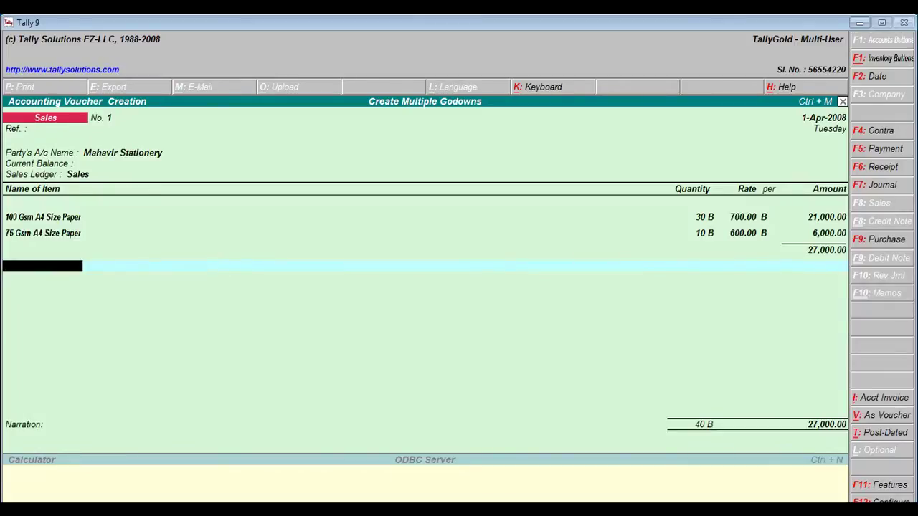
Step: End the sales item list and save the sales voucher without a narration
key(Return)
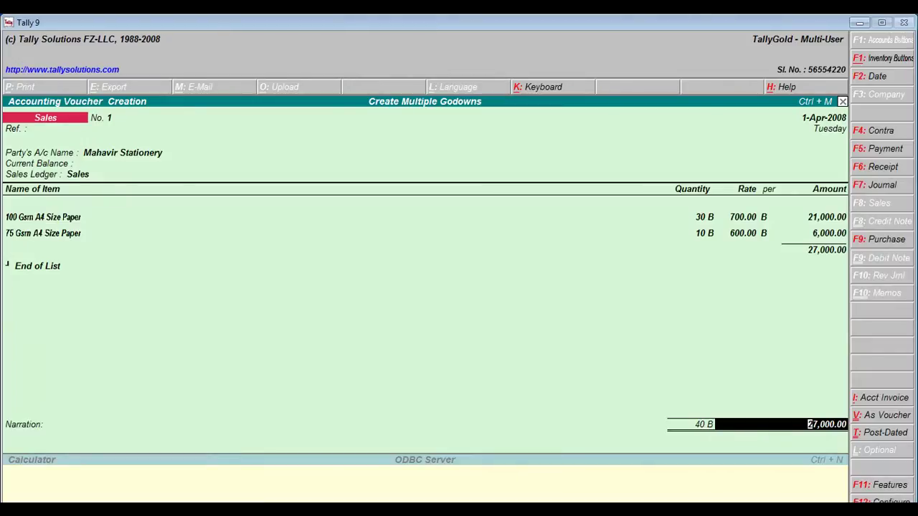
key(Return)
key(Return)
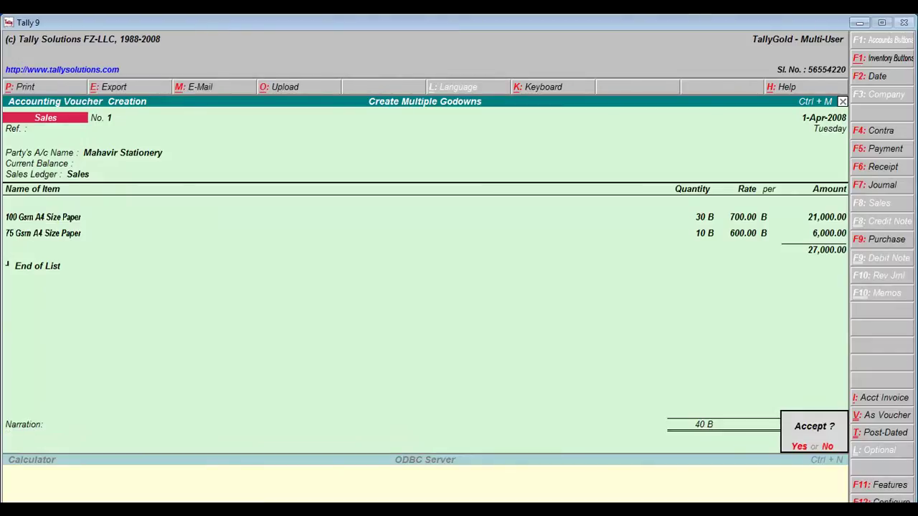
key(Return)
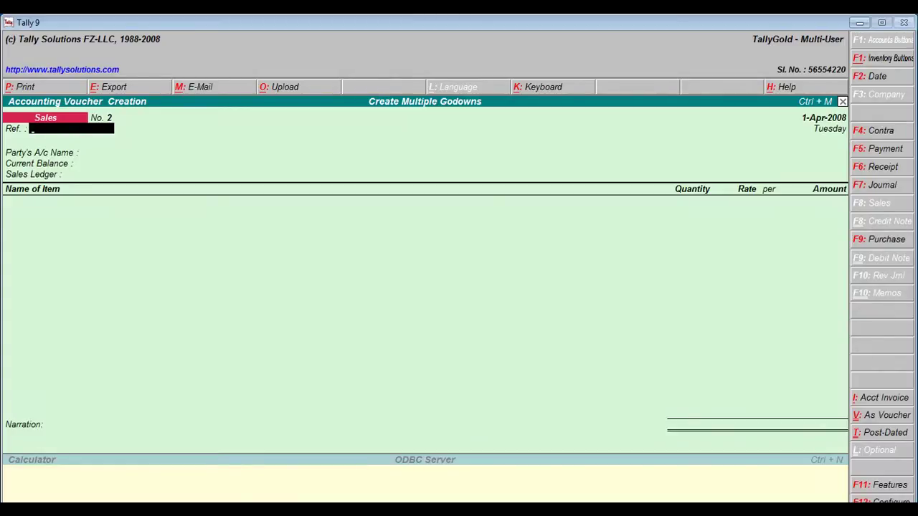
Step: Leave sales voucher creation and go to the Display reports
key(Escape)
key(Return)
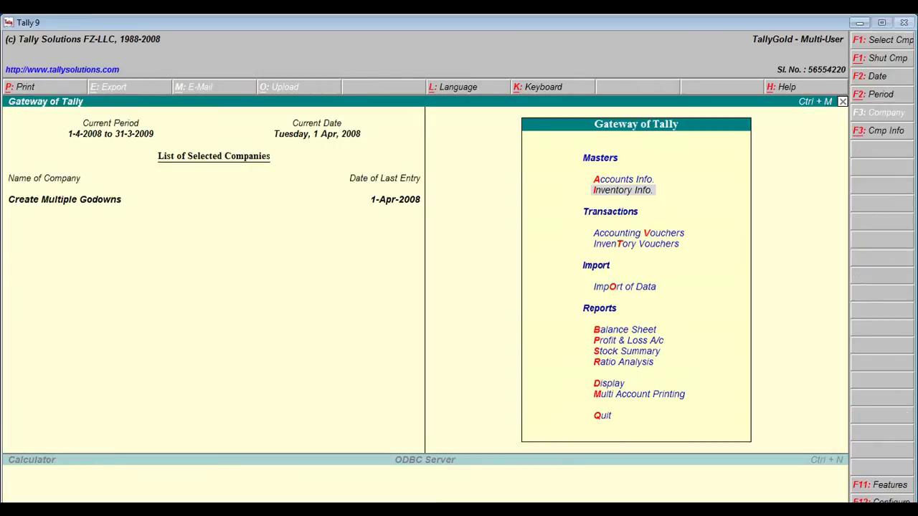
key(Down)
key(Down)
key(Down)
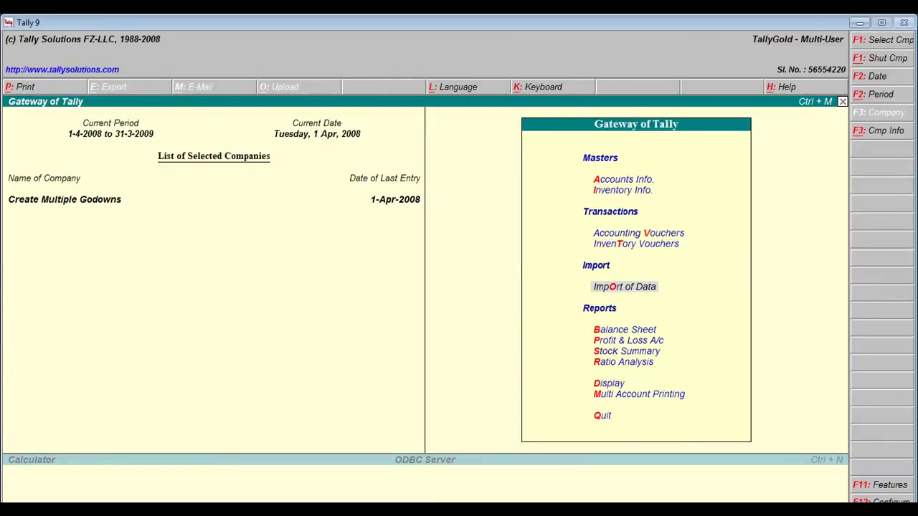
key(Down)
key(Down)
key(Down)
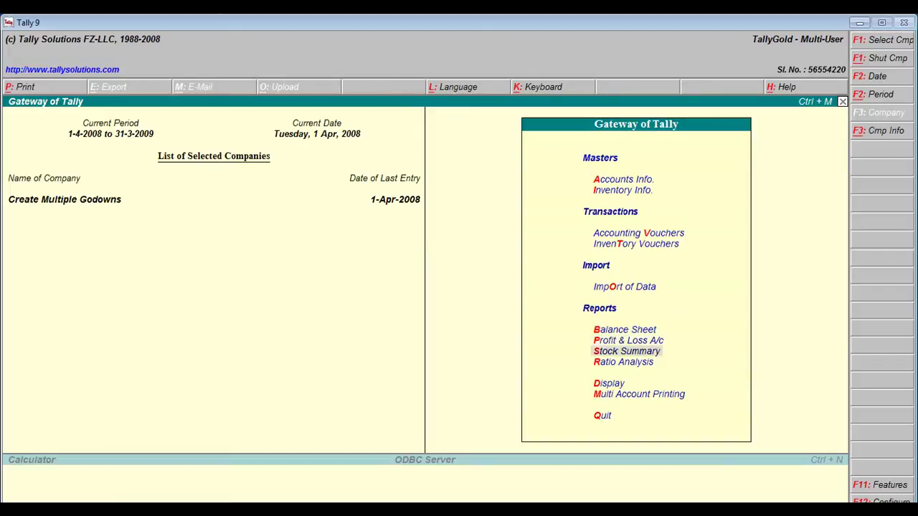
key(Down)
key(Down)
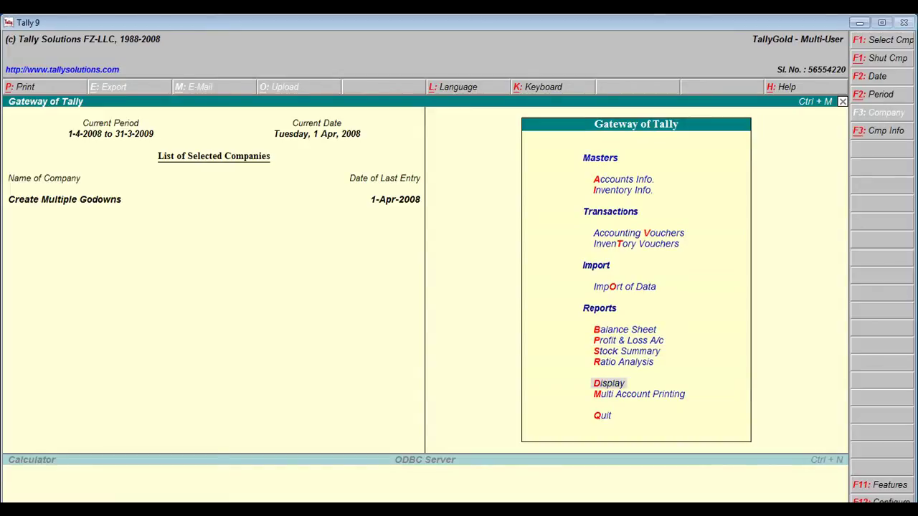
key(Return)
Step: Open the Godowns statement of inventory for the Primary godown level to view stock in every godown
key(Down)
key(Down)
key(Down)
key(Down)
key(Down)
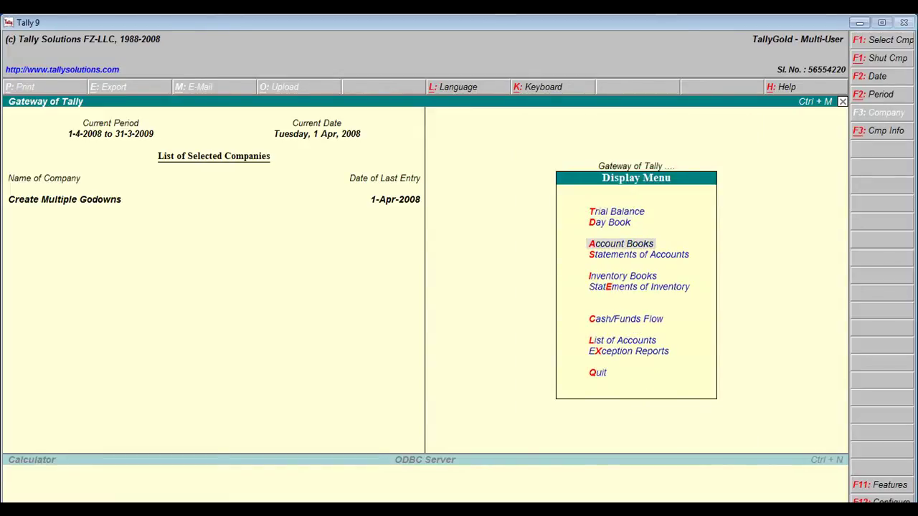
key(Return)
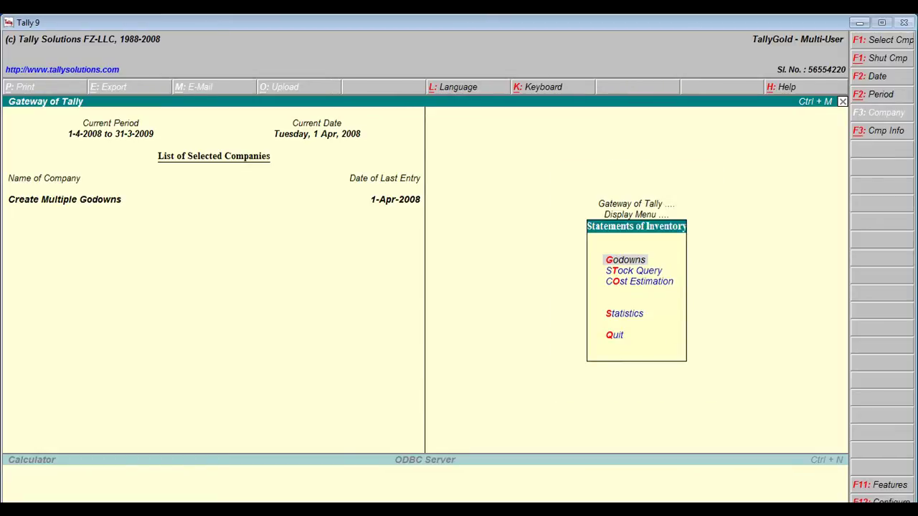
key(Return)
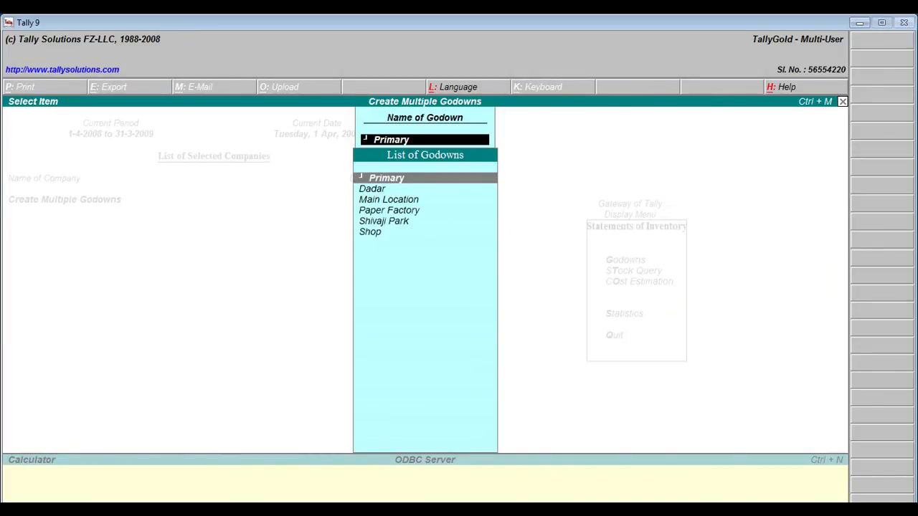
key(Return)
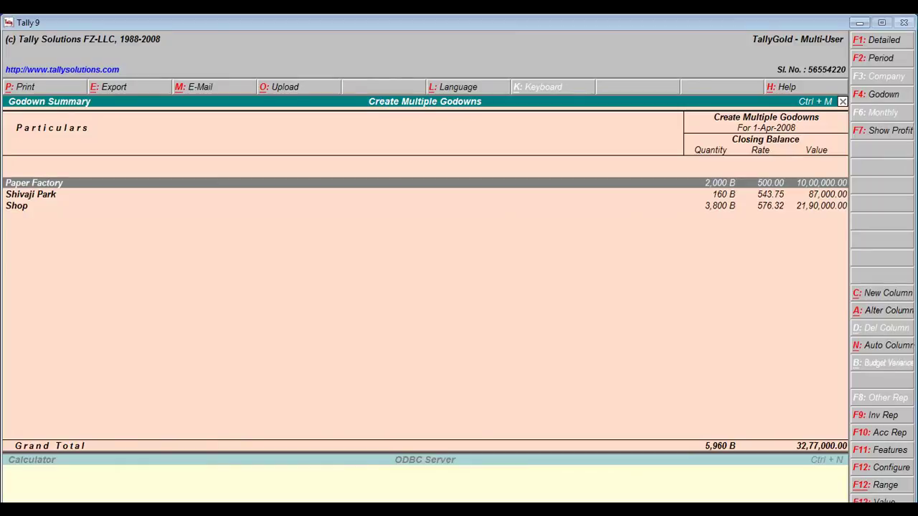
Step: Show the godown summary in detailed format and configure it to expand all levels, keeping the other display options
key(alt+F1)
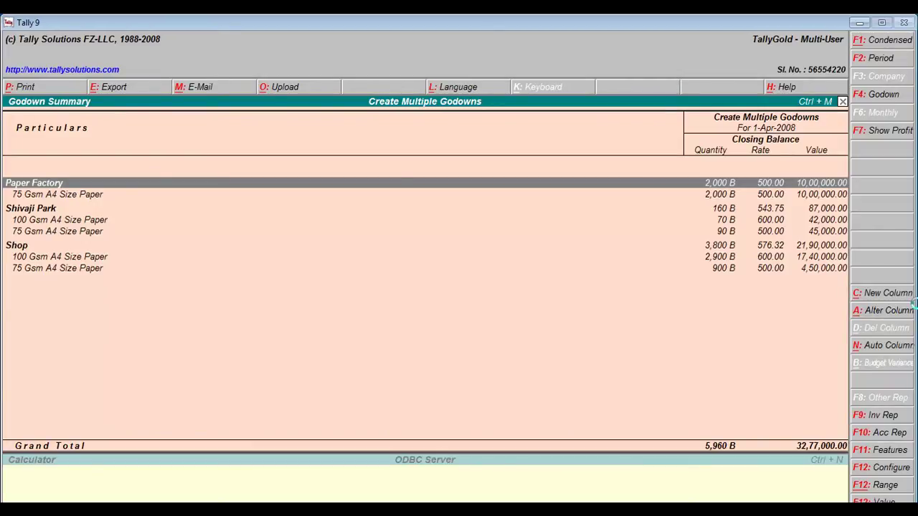
key(F12)
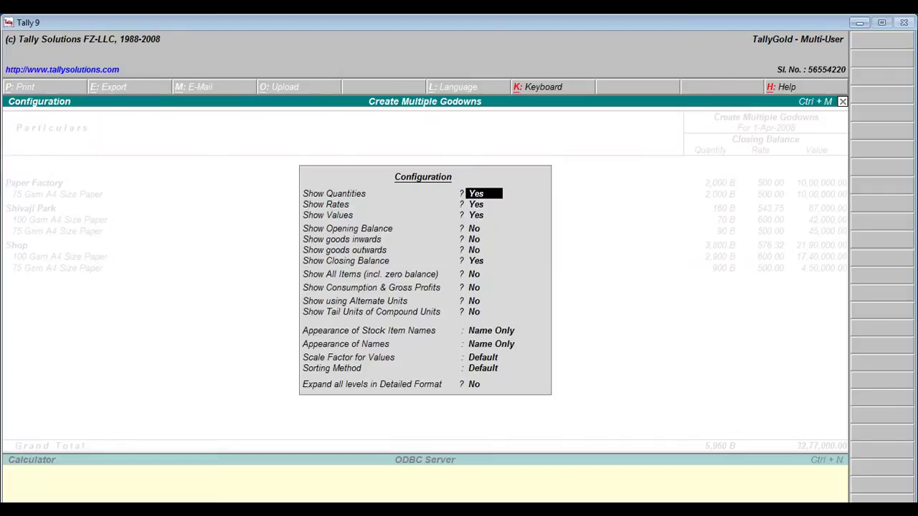
key(Return)
key(Return)
key(Return)
key(Return)
key(Return)
key(Return)
key(Return)
key(Return)
key(Return)
key(Return)
key(Return)
key(Return)
key(Return)
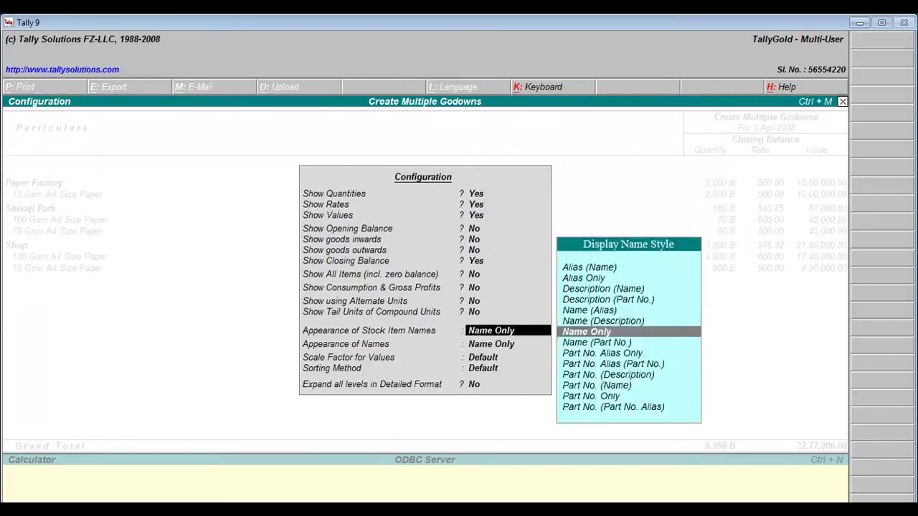
key(Return)
key(Return)
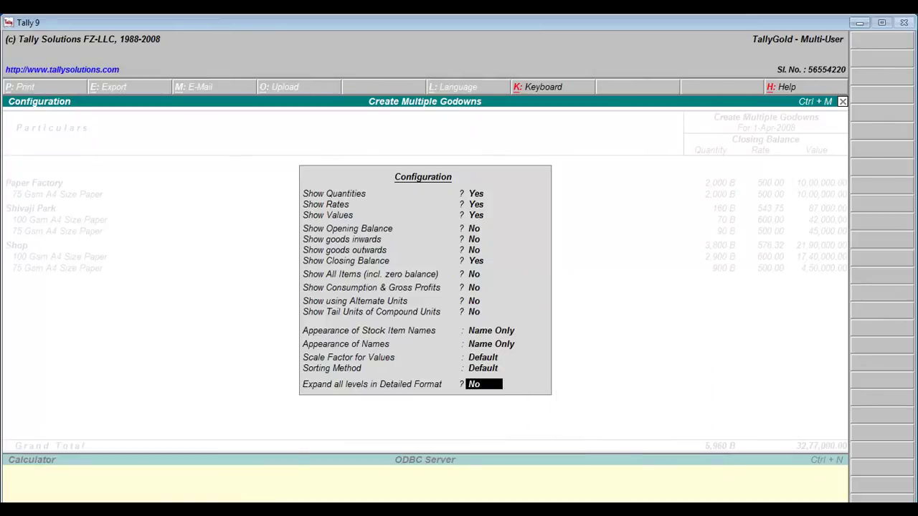
text(y)
key(Return)
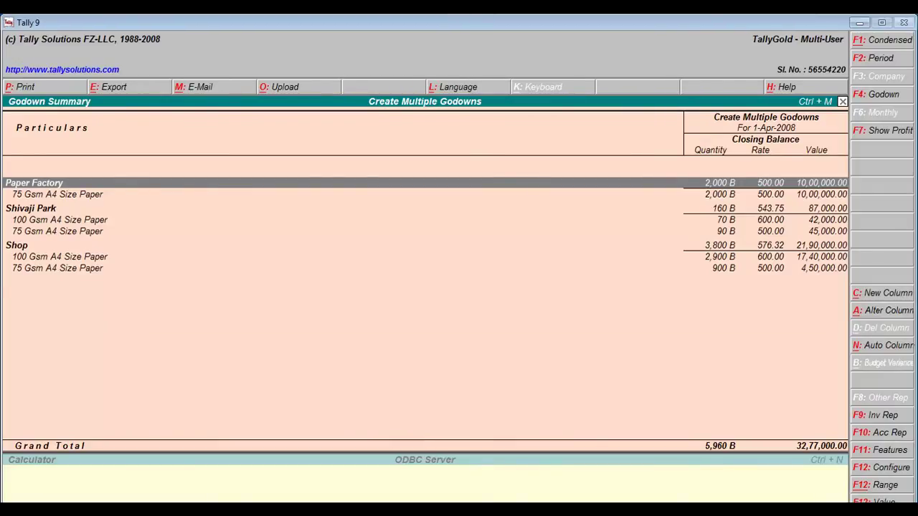
Step: View the godown summary for Shivaji Park only, and return to the godown selection
key(Escape)
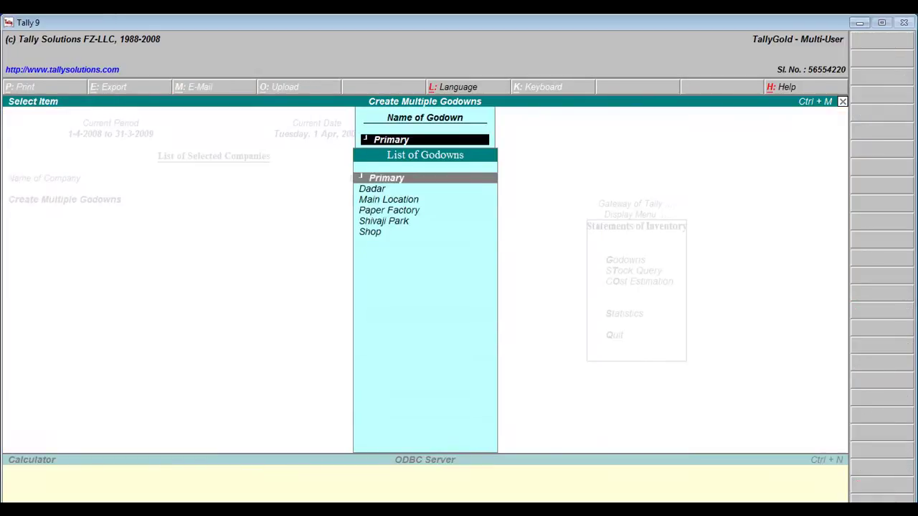
key(Down)
key(Down)
key(Down)
key(Down)
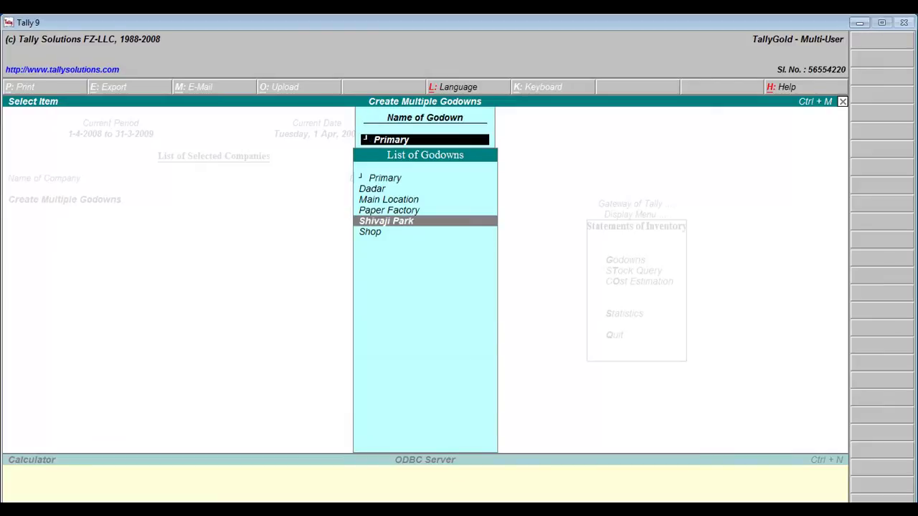
key(Return)
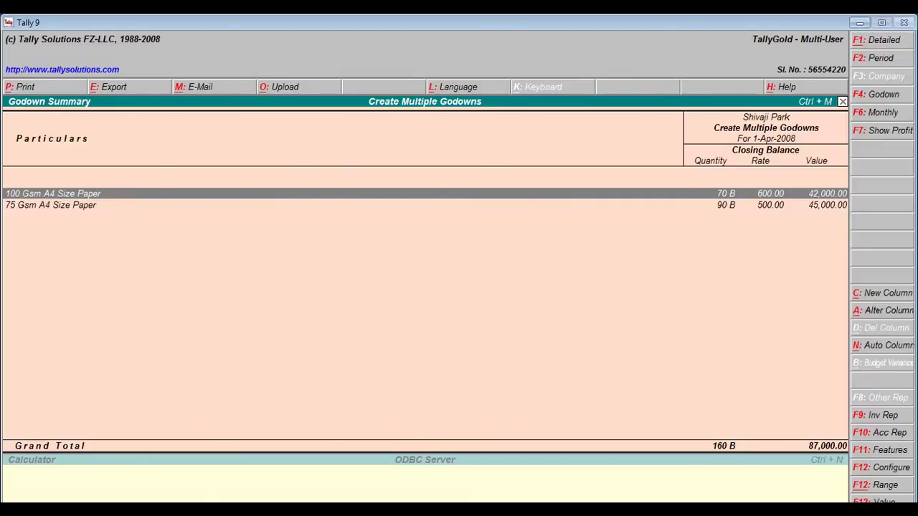
key(Escape)
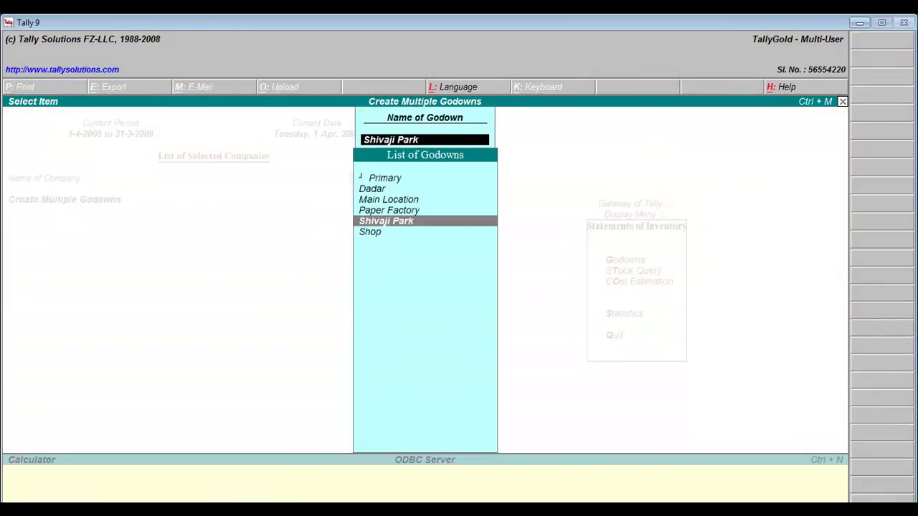